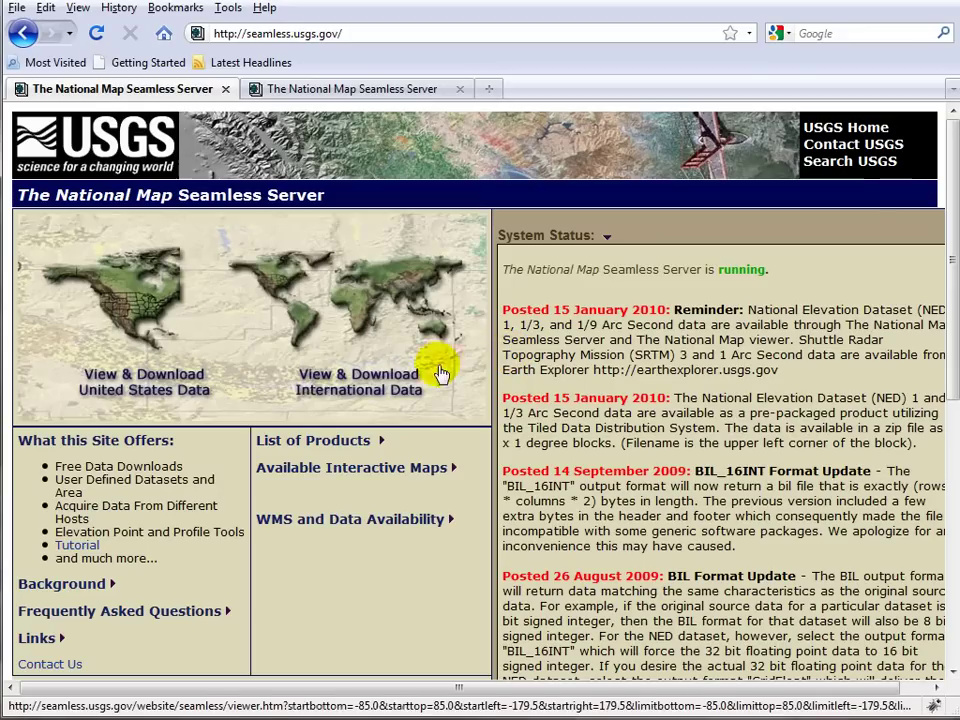
Step: Scroll through the Seamless Server tutorial's map and download sections, then return to the home page
scroll(414, 501, down, 3)
scroll(414, 501, up, 3)
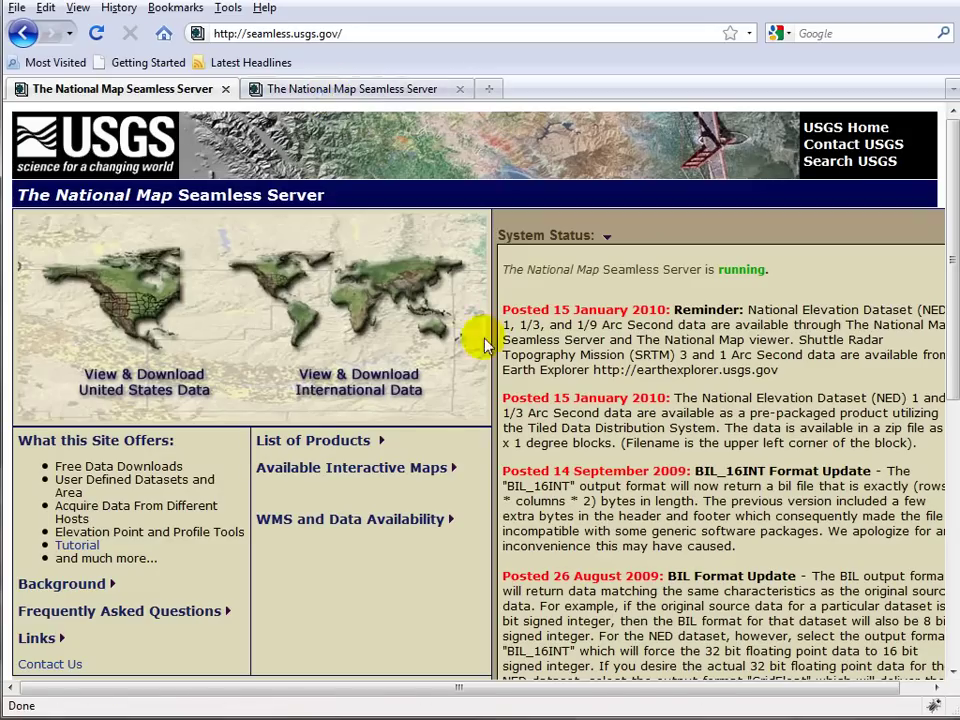
click(396, 92)
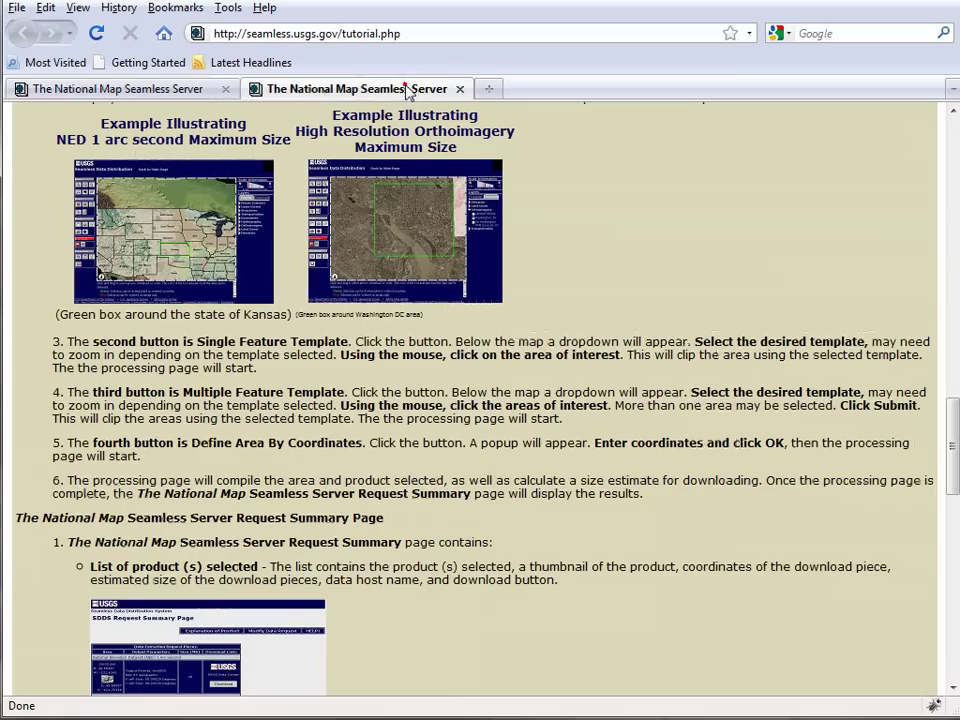
scroll(540, 462, up, 15)
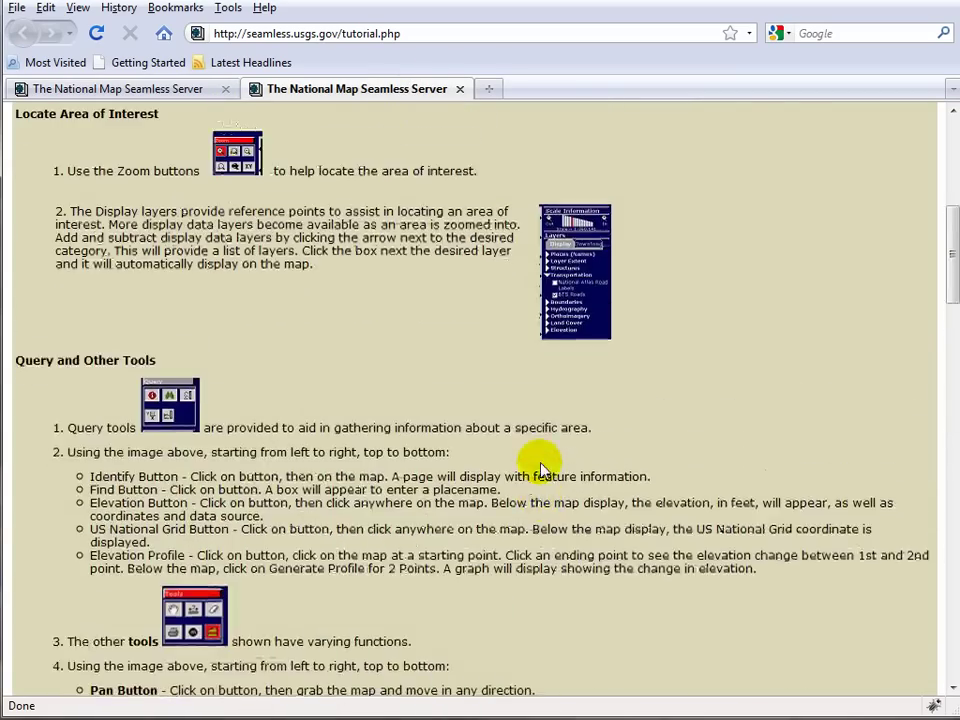
scroll(483, 428, down, 8)
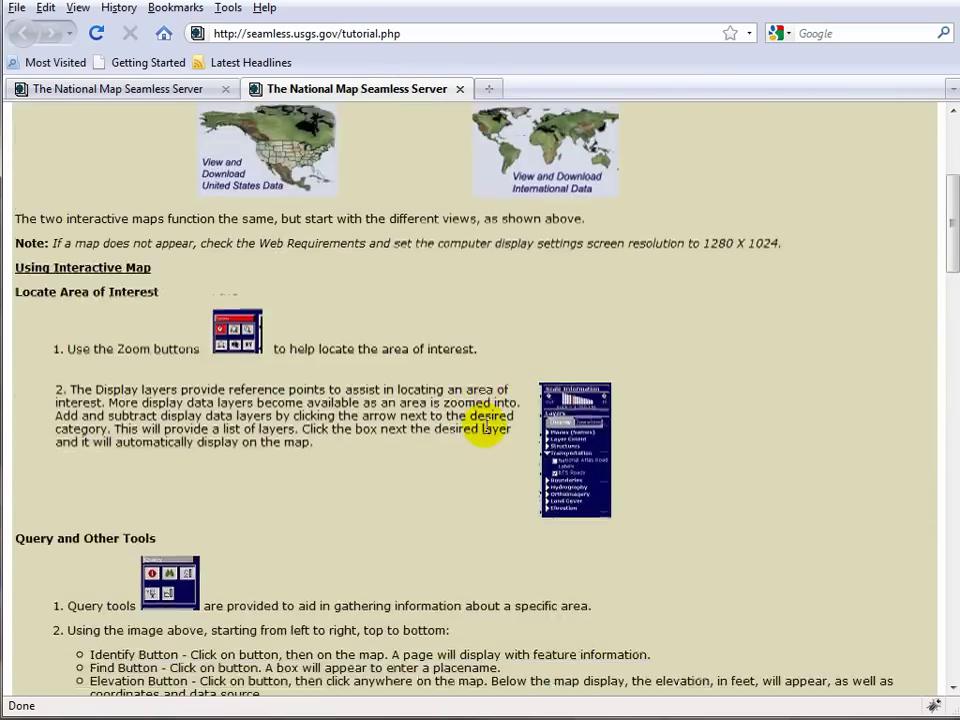
scroll(485, 428, down, 9)
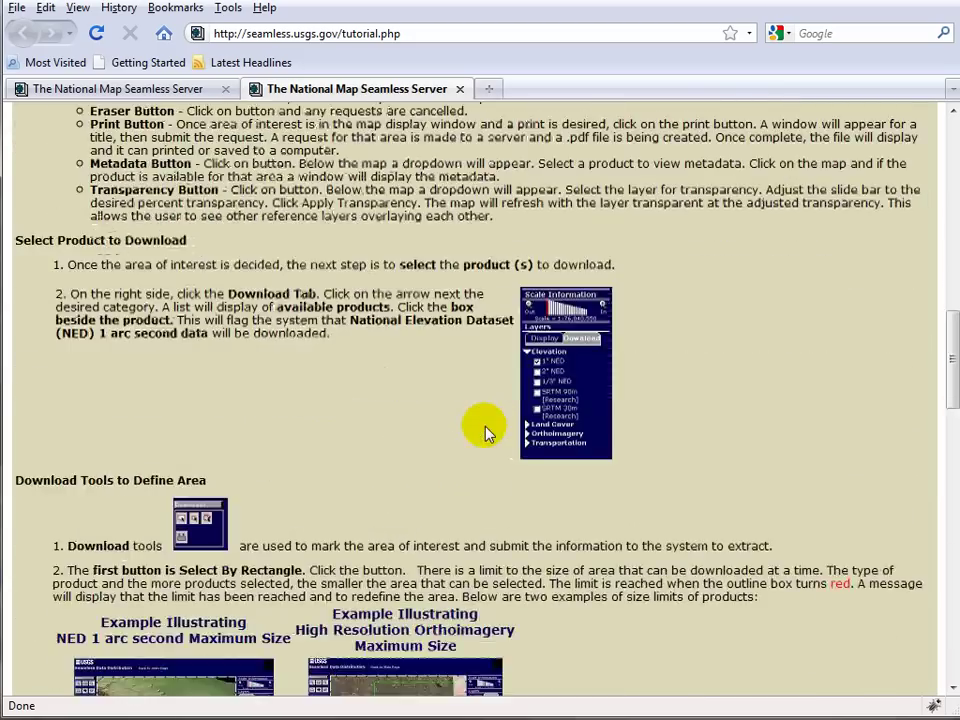
scroll(487, 432, down, 8)
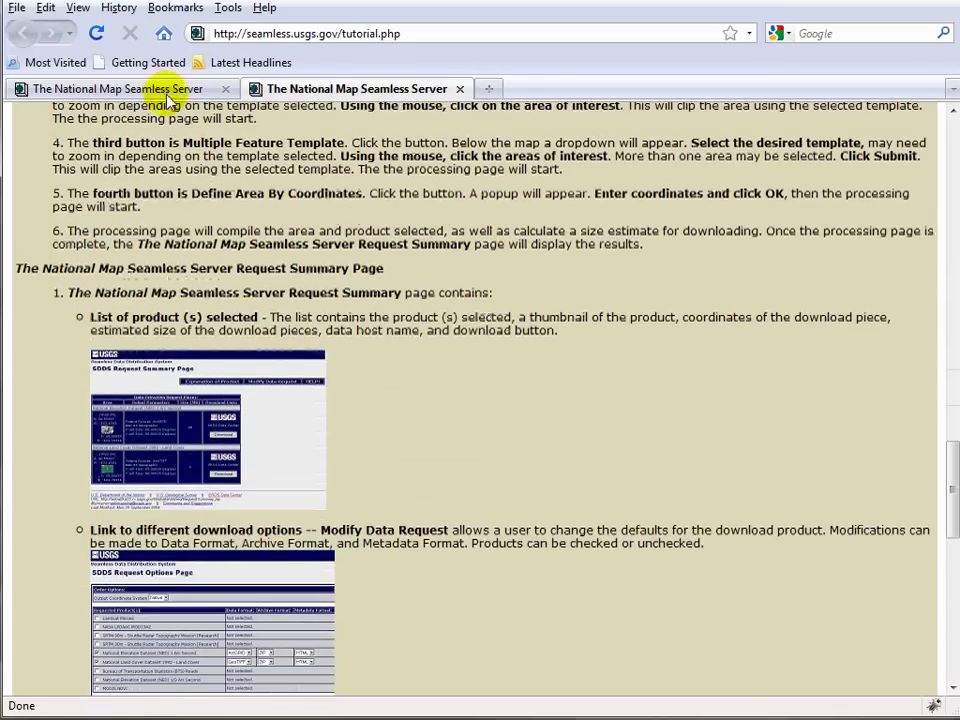
click(128, 90)
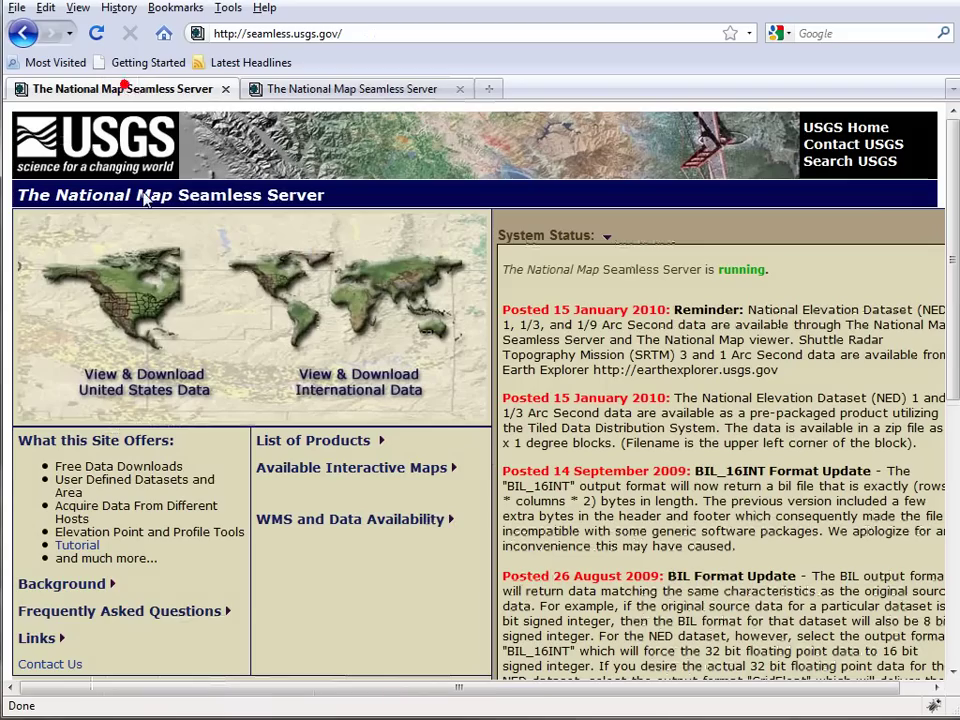
Step: Open the United States map viewer, zoom into a Utah mountain range, and expand the Elevation layers
click(127, 313)
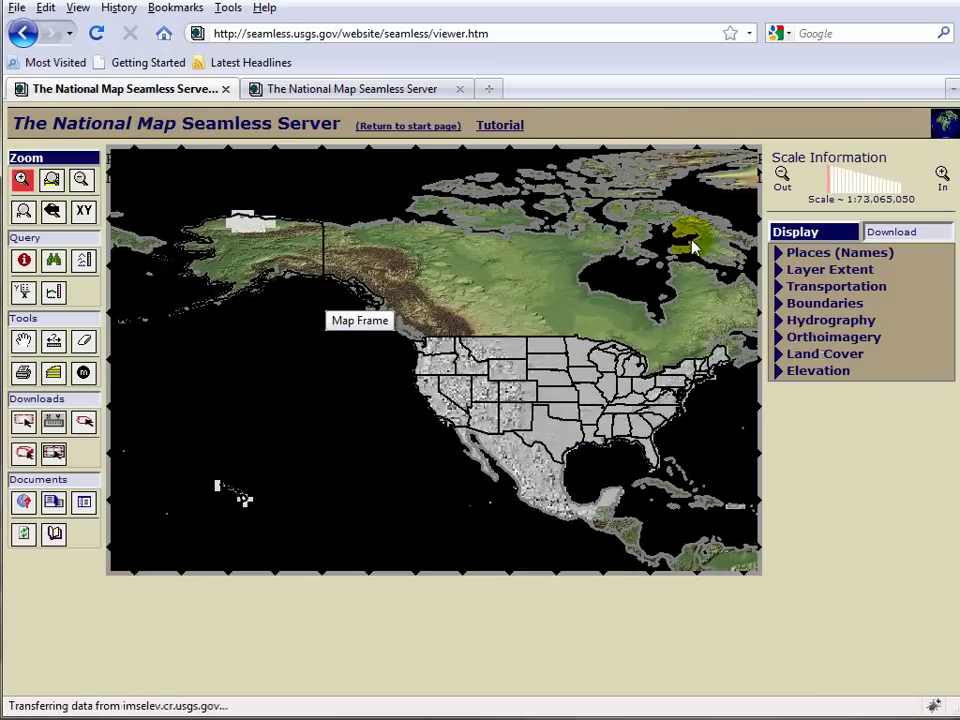
click(493, 400)
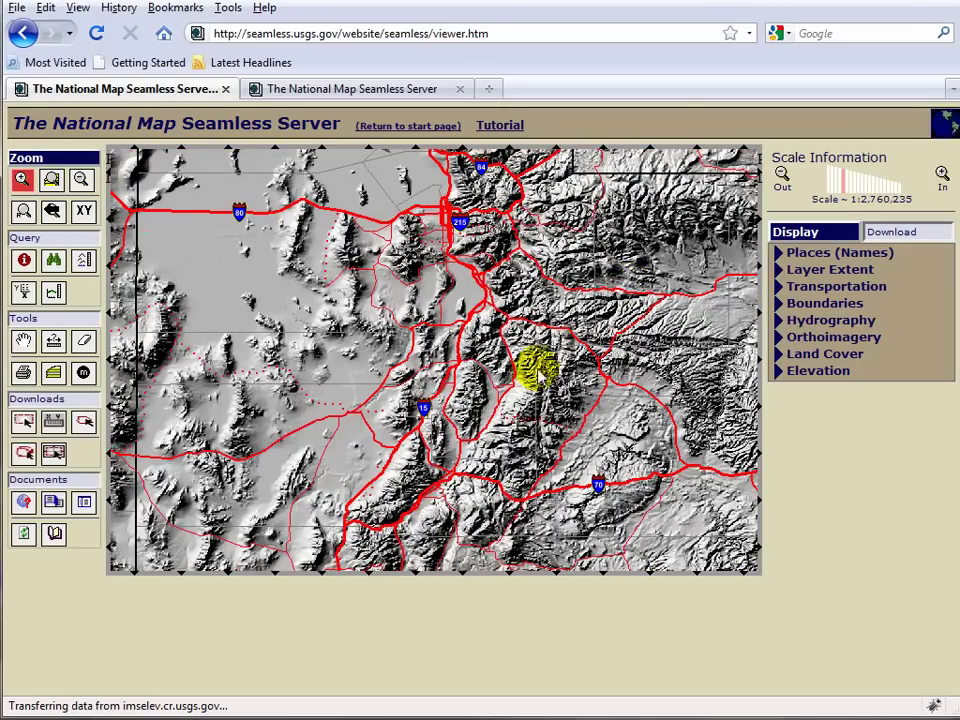
click(378, 358)
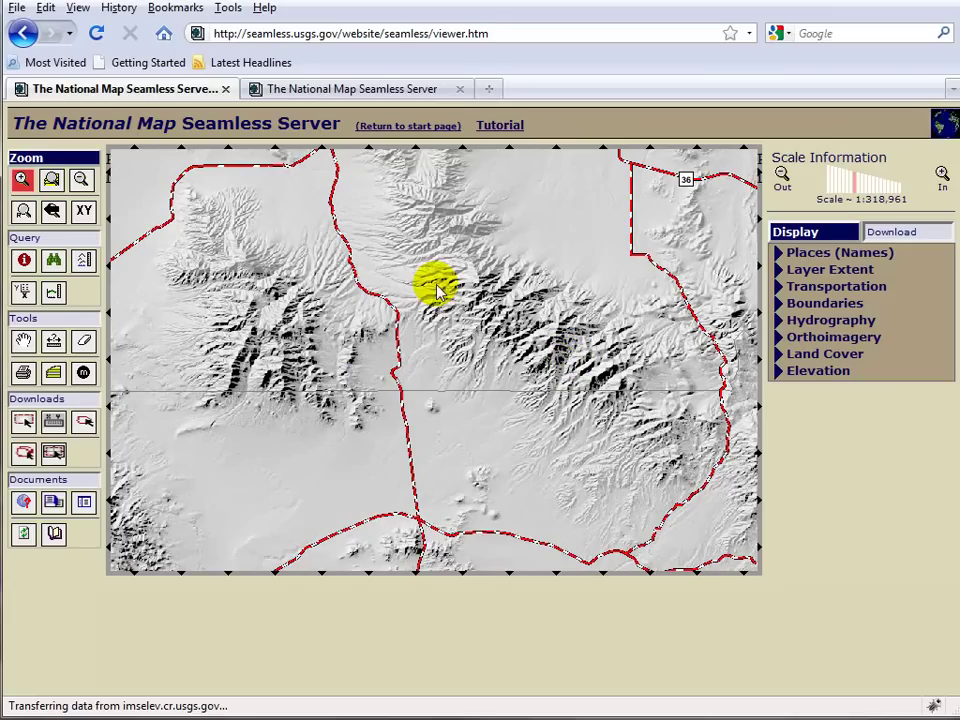
drag(436, 290, 522, 393)
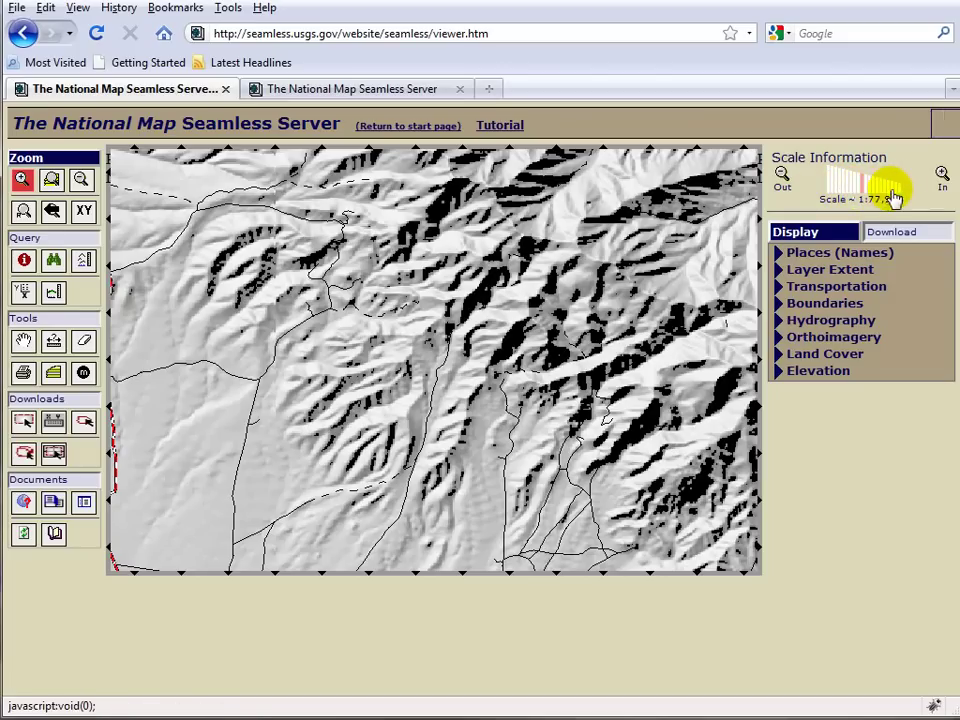
click(782, 371)
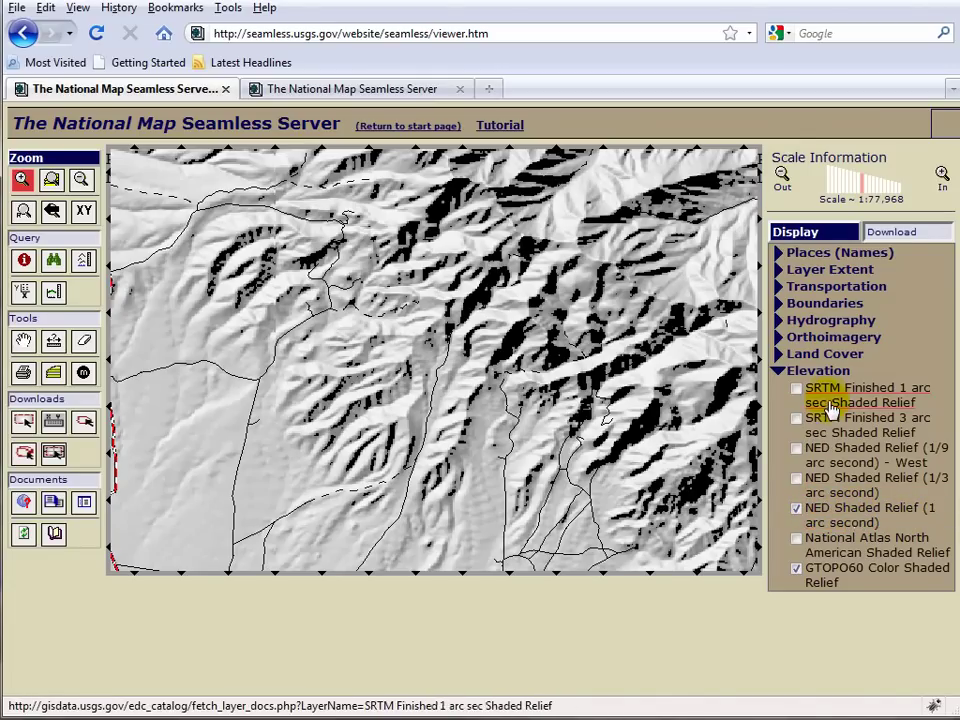
Step: Read the tutorial's Download Tools to Define Area section, then return to the map viewer
click(340, 89)
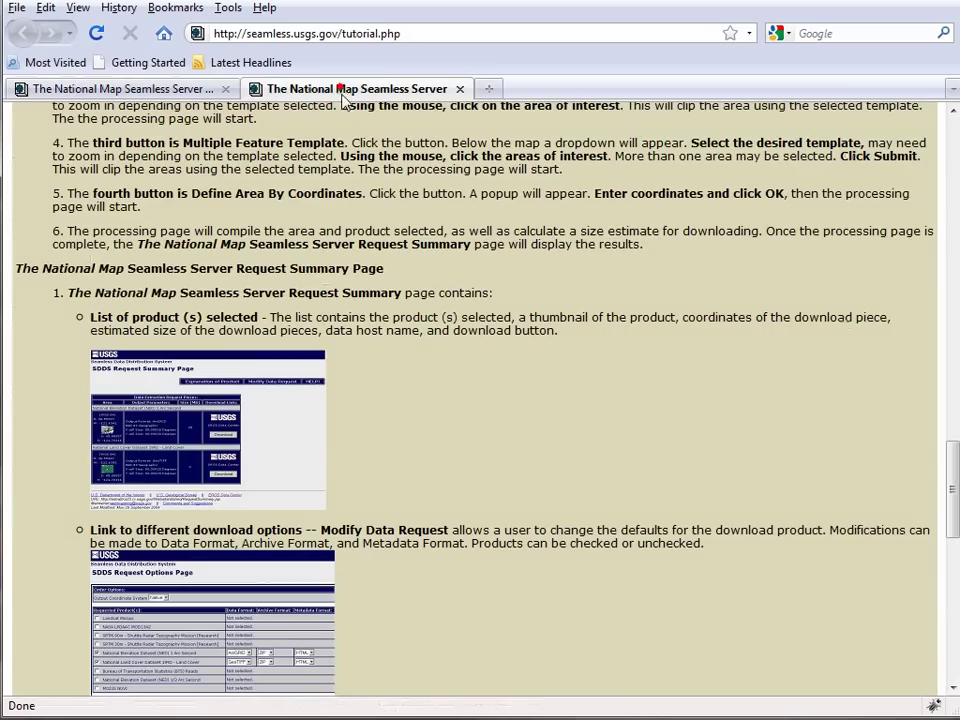
scroll(474, 442, down, 12)
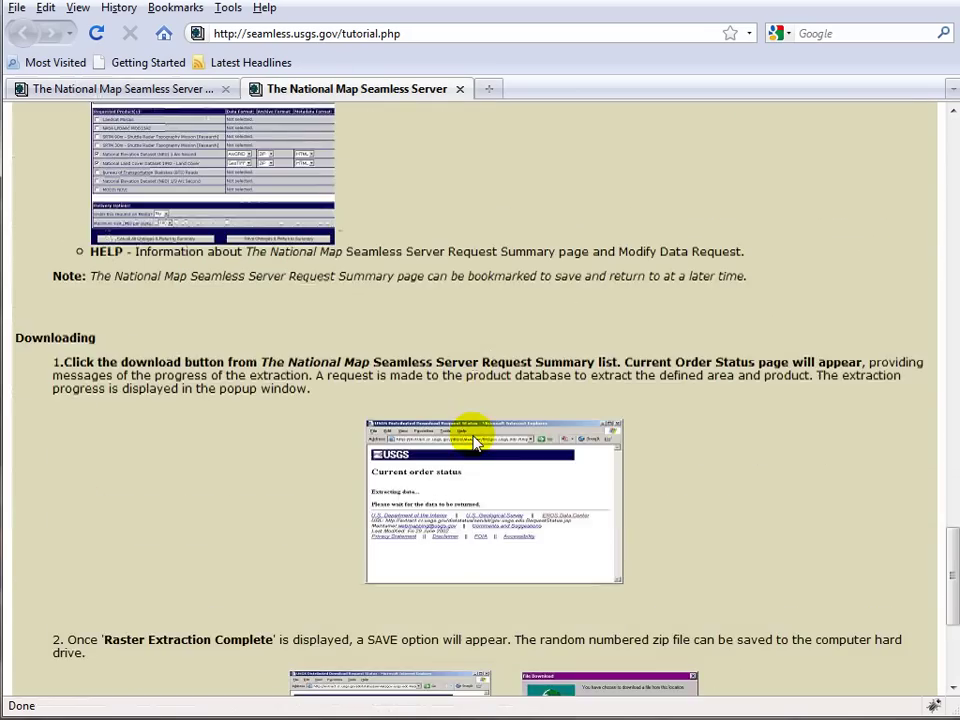
scroll(474, 440, down, 3)
scroll(474, 440, up, 15)
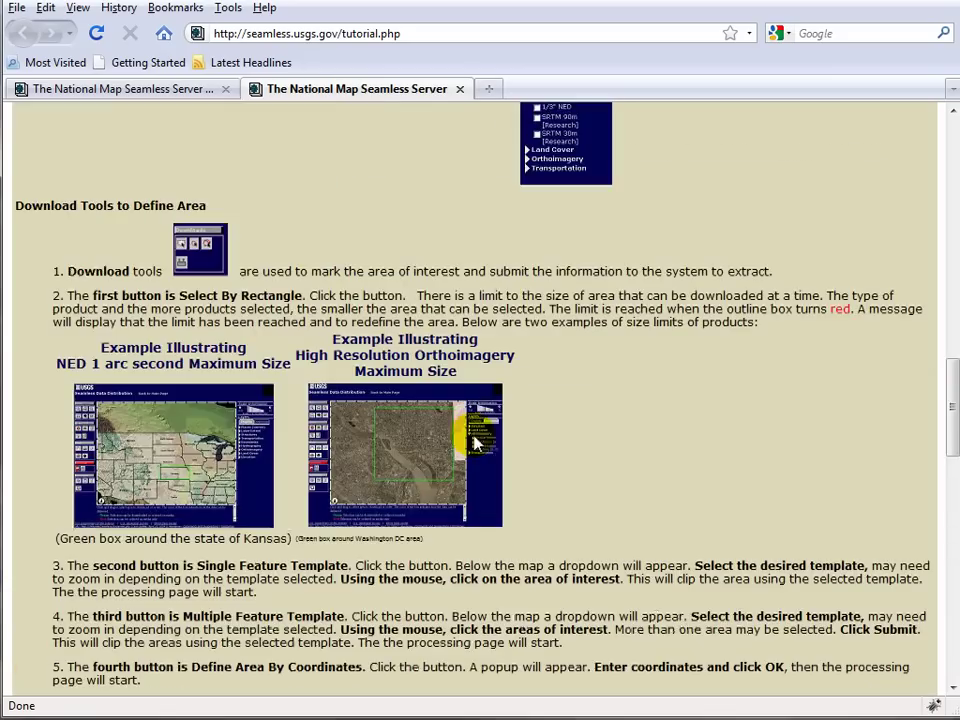
click(171, 89)
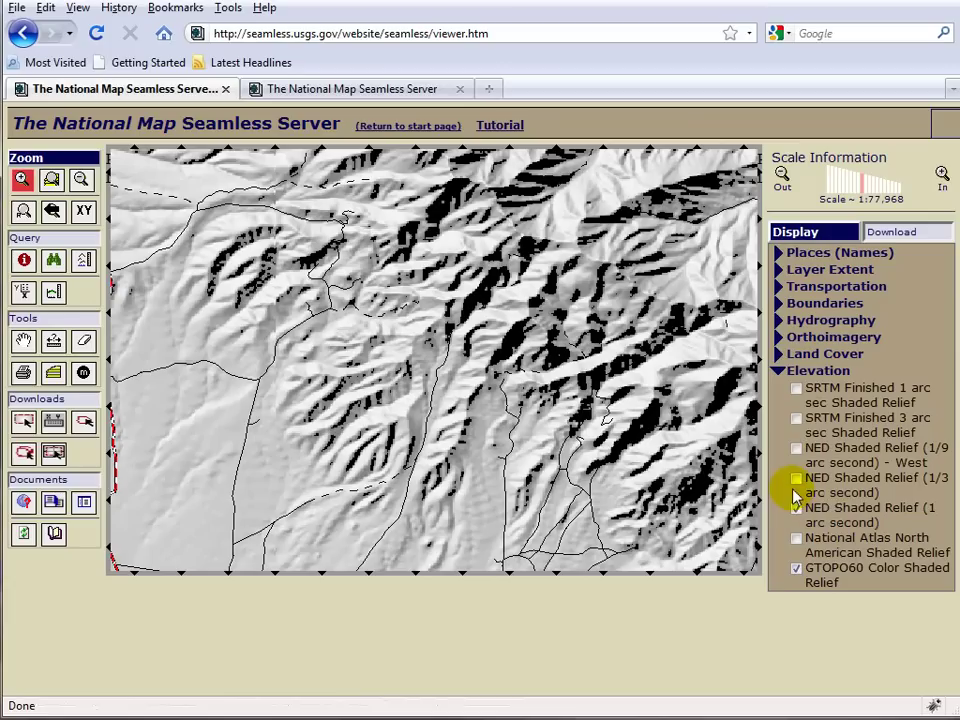
Step: Turn on GTOPO60 Color Shaded Relief and box a mountain area, giving a 1 MB NED request summary
click(797, 570)
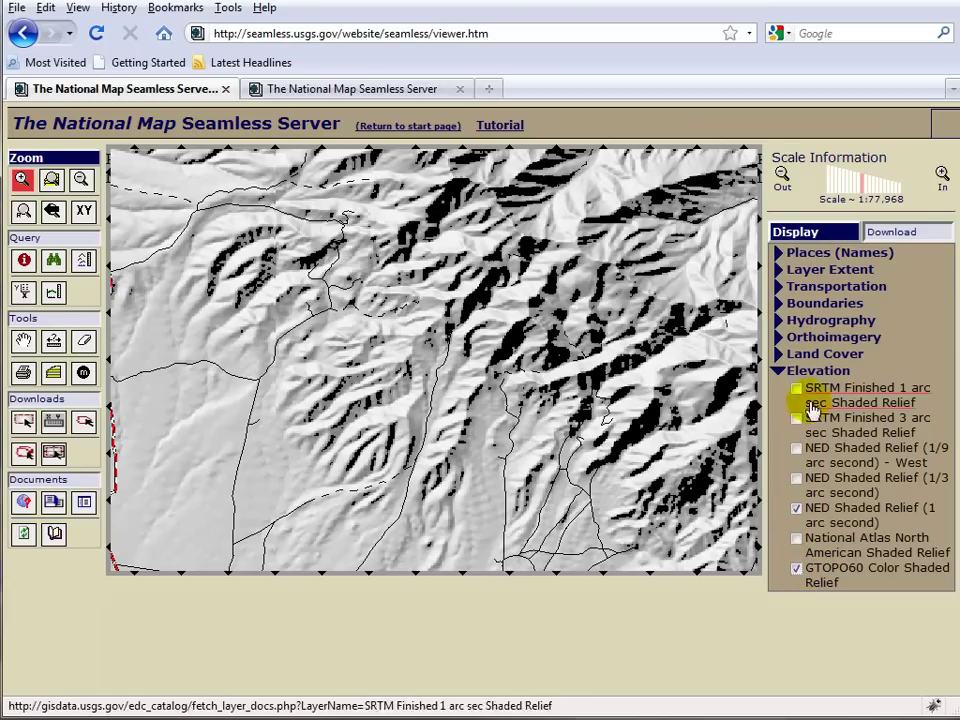
click(22, 424)
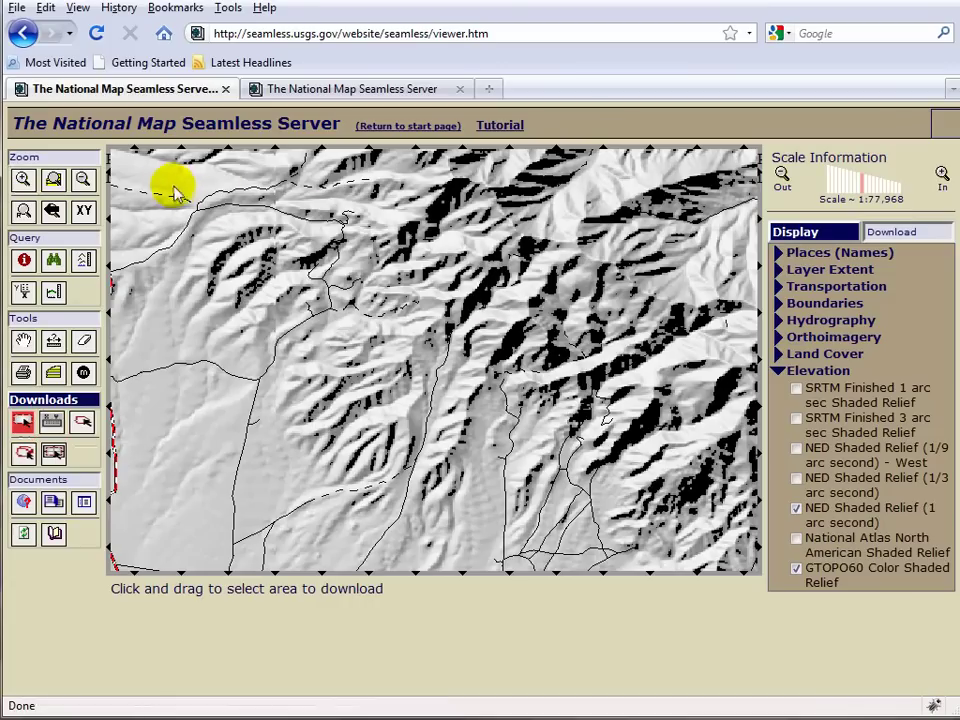
drag(151, 180, 729, 538)
drag(190, 8, 198, 9)
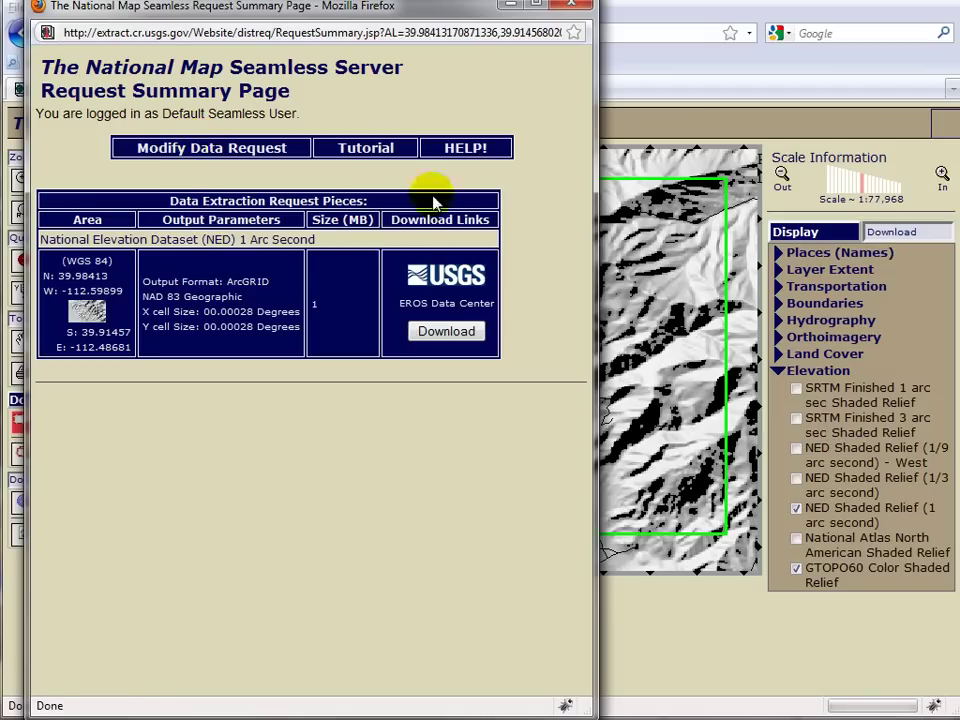
Step: Modify the data request so NED 1 Arc Second downloads as GeoTIFF instead of ArcGRID
click(224, 150)
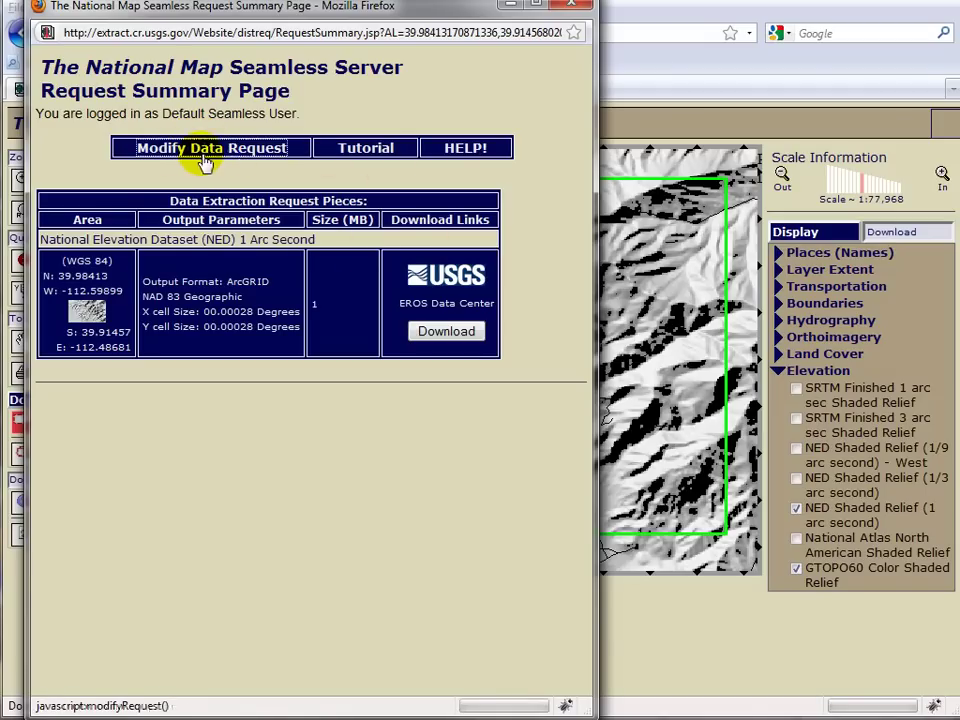
scroll(300, 320, down, 3)
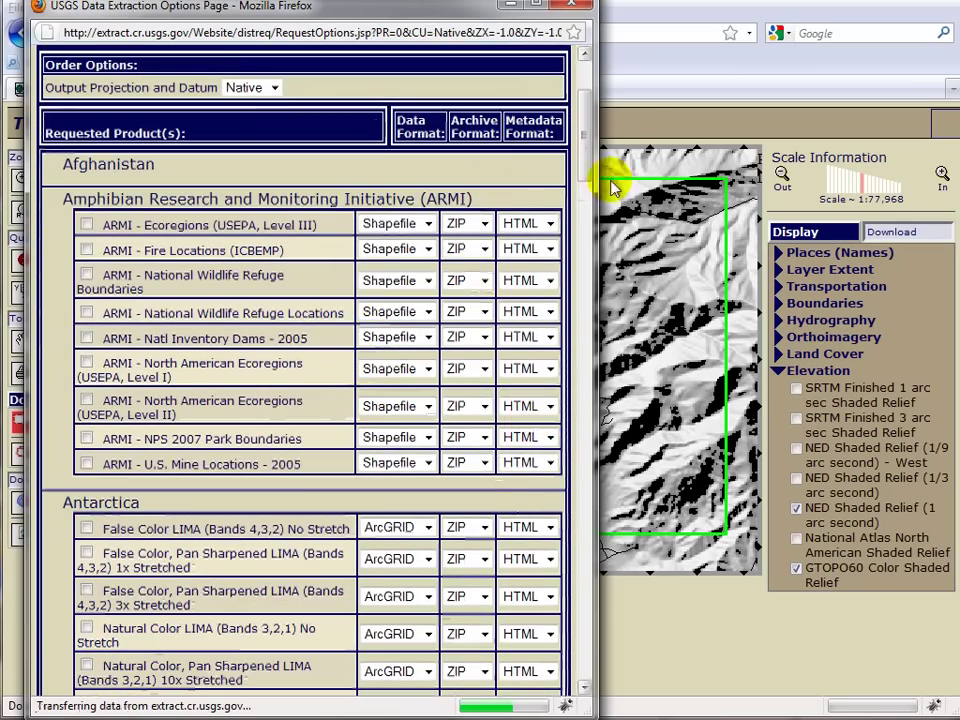
drag(585, 124, 572, 90)
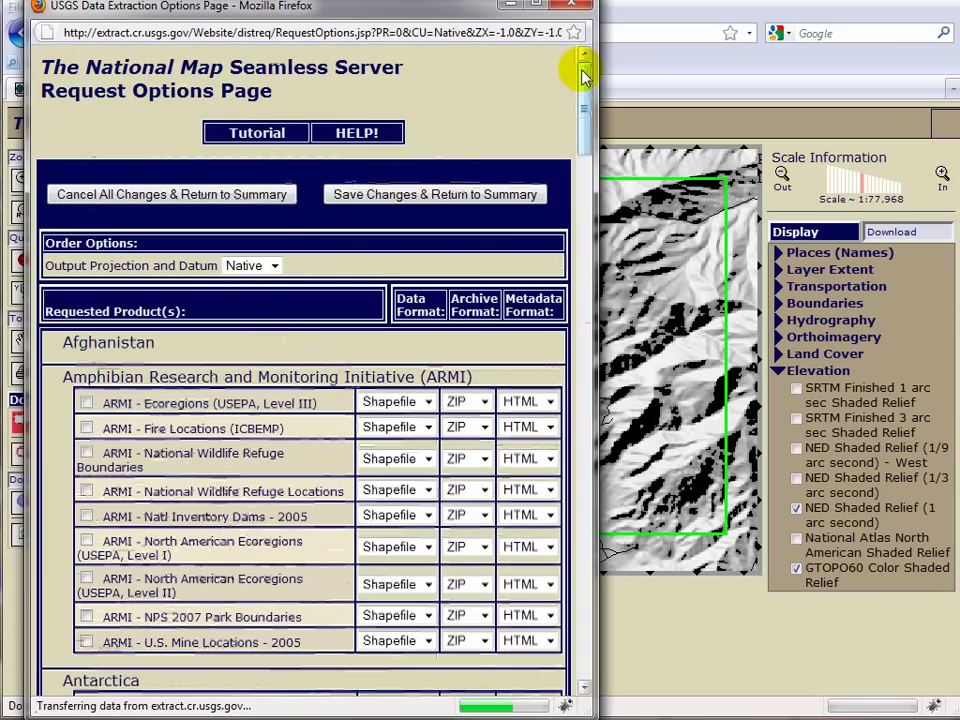
drag(585, 77, 583, 261)
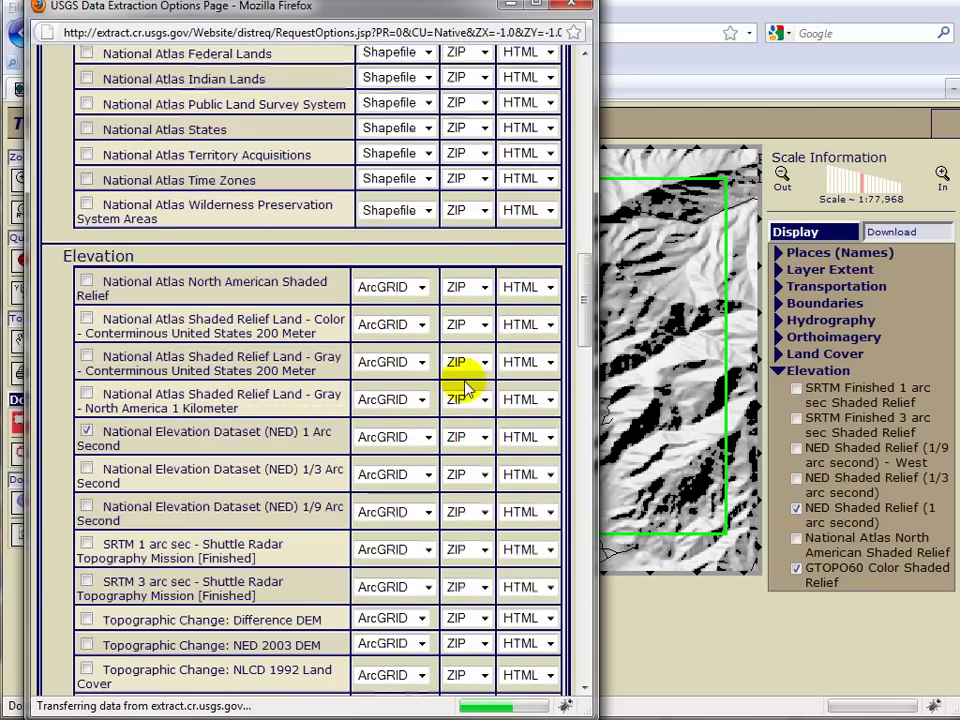
scroll(460, 375, down, 2)
scroll(461, 372, down, 1)
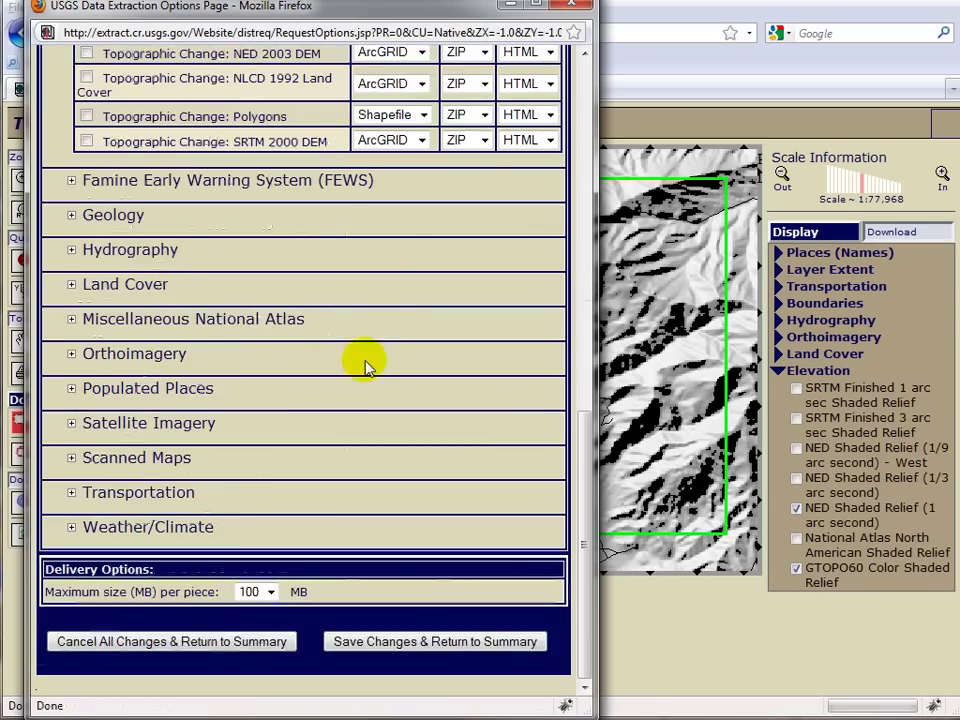
scroll(362, 420, up, 5)
scroll(352, 474, up, 3)
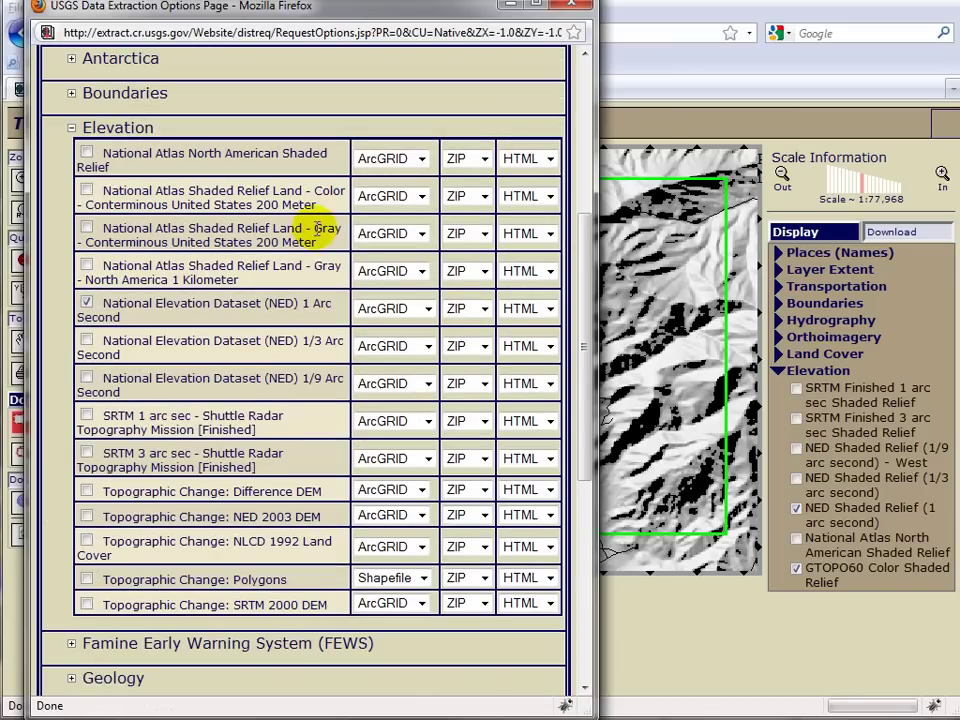
click(427, 309)
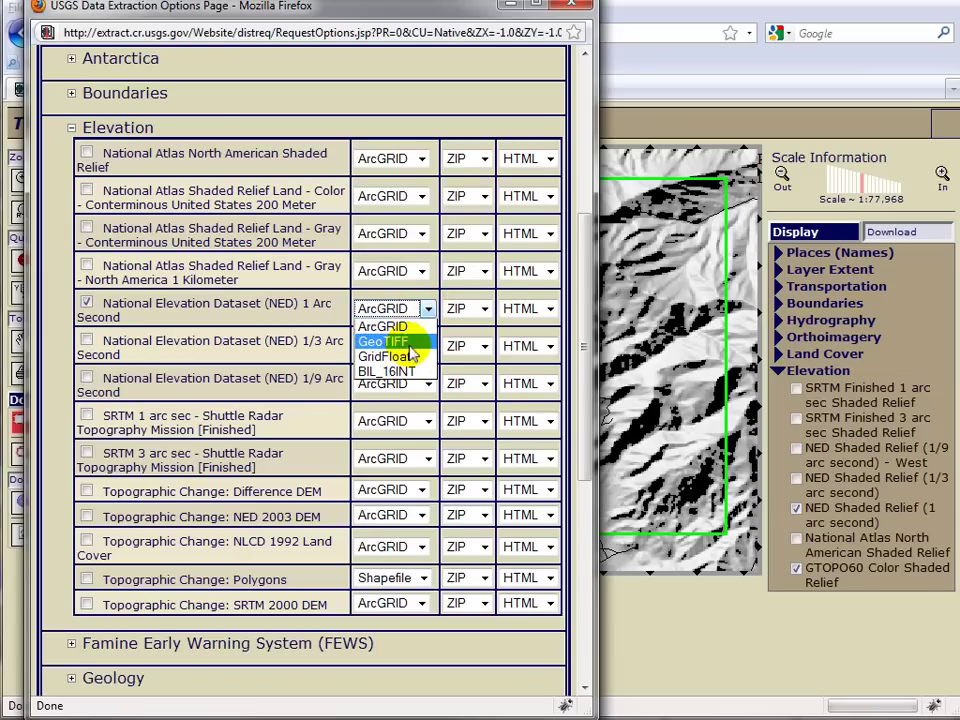
click(405, 342)
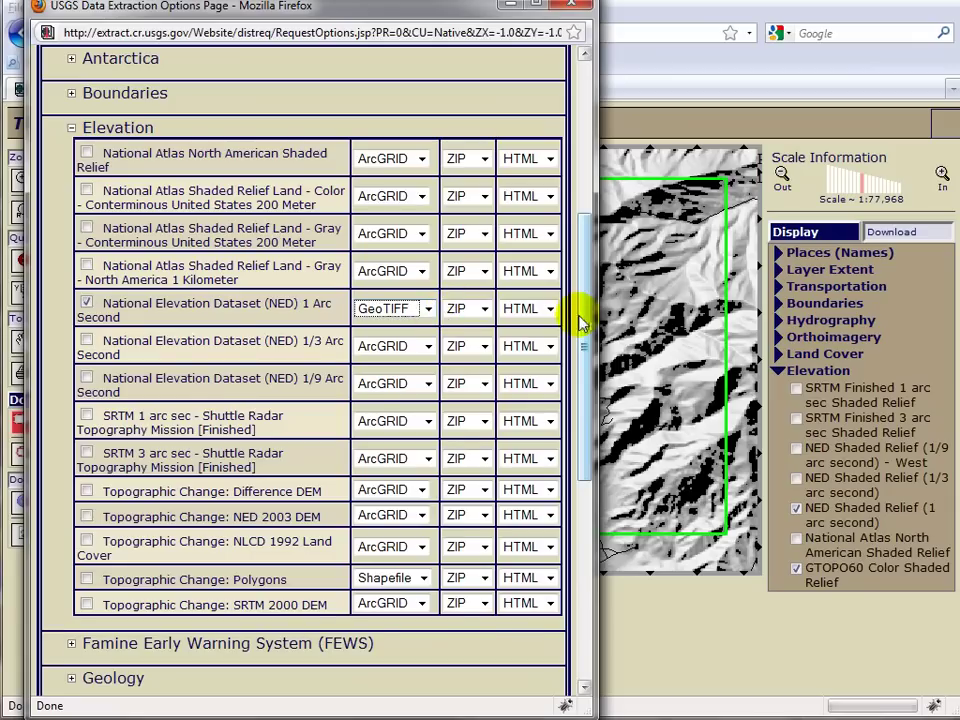
drag(578, 322, 583, 160)
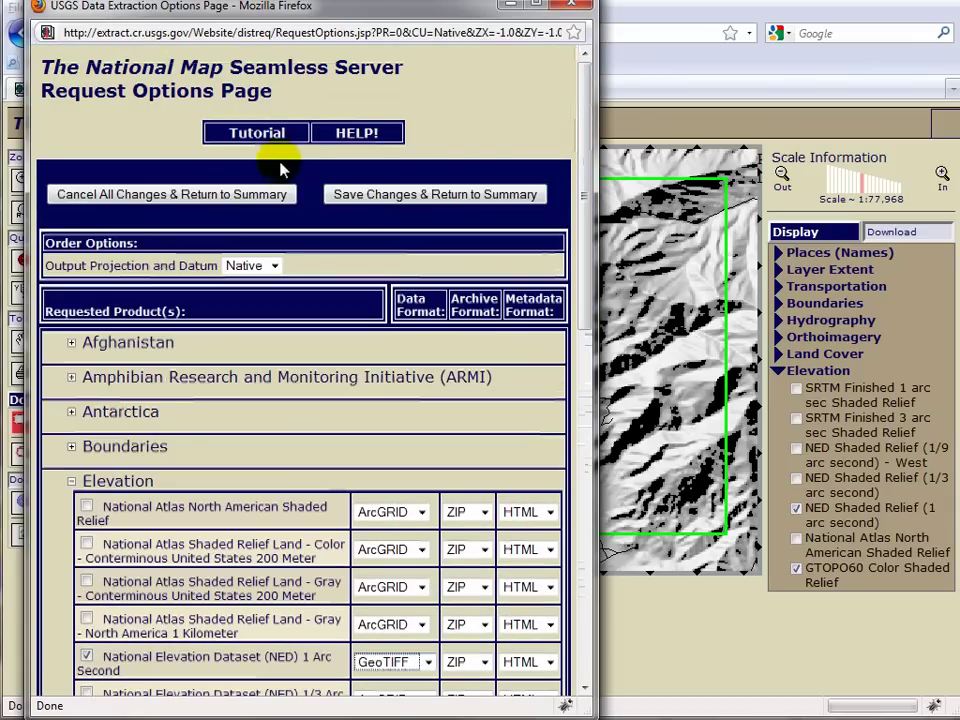
Step: Save the format change, download the 1 arc second GeoTIFF elevation data, and close the summary window
click(425, 195)
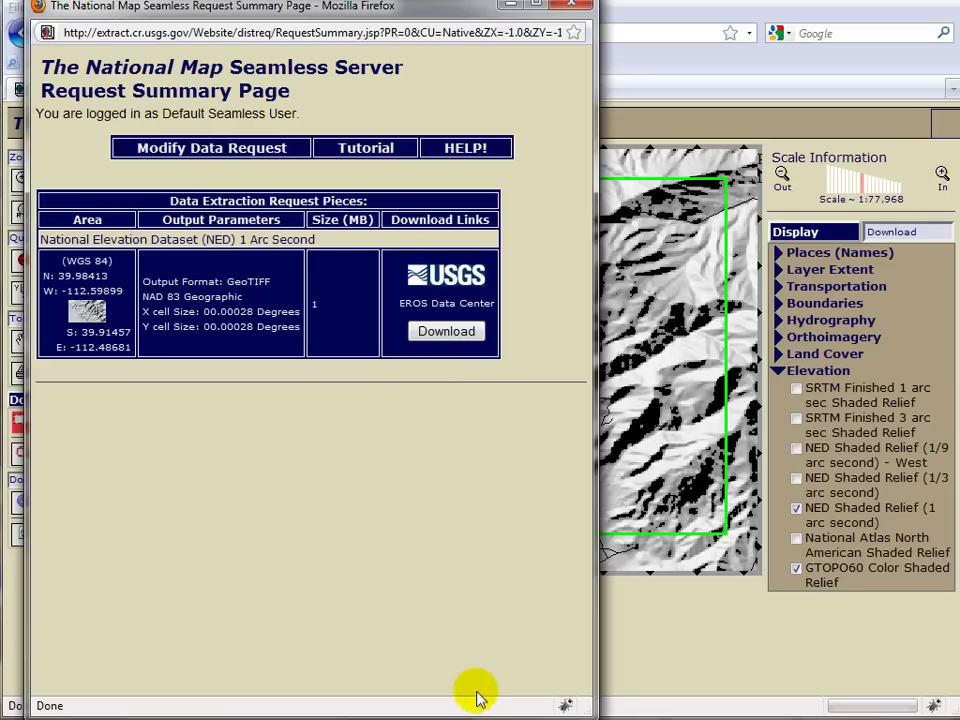
click(445, 331)
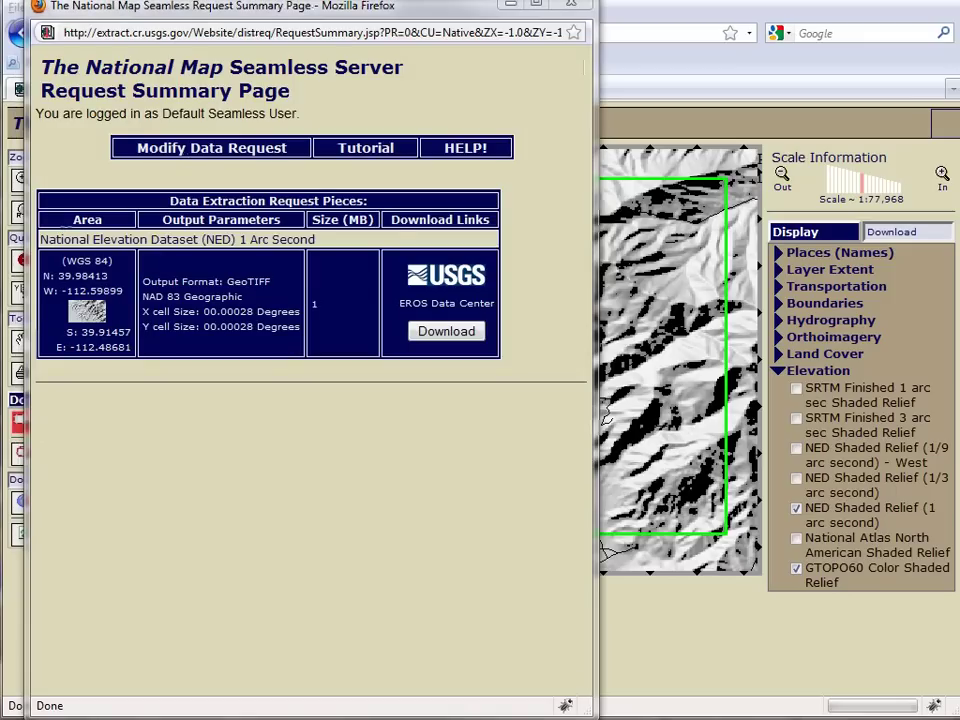
key(ctrl+w)
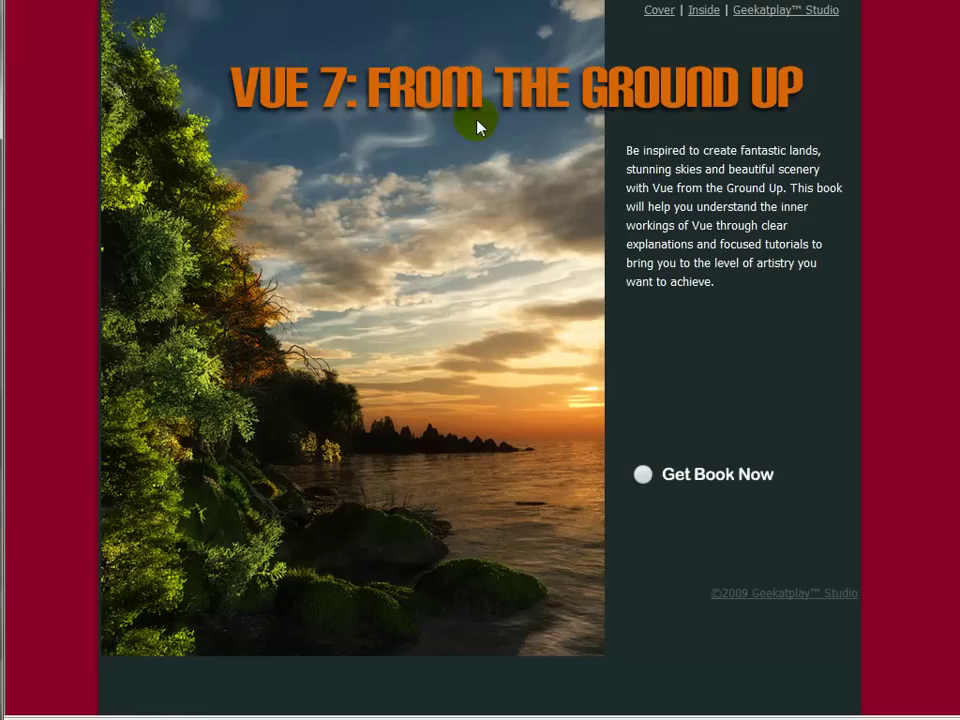
Step: Go to the book's Inside page and scroll to the supplement and 3DEM download links
click(716, 14)
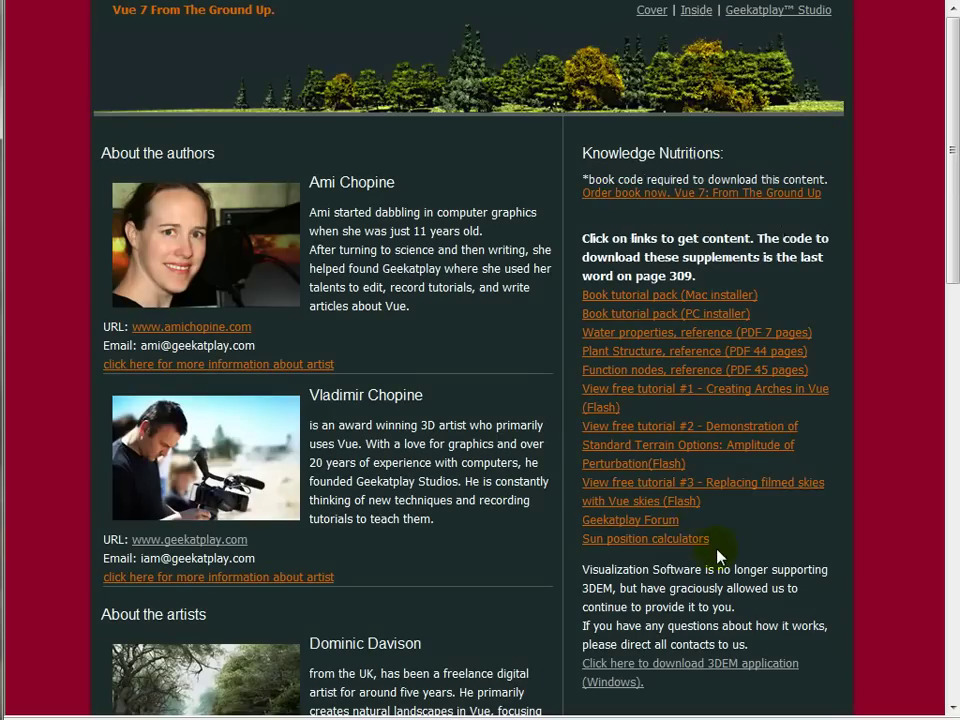
scroll(722, 532, down, 3)
scroll(724, 532, down, 2)
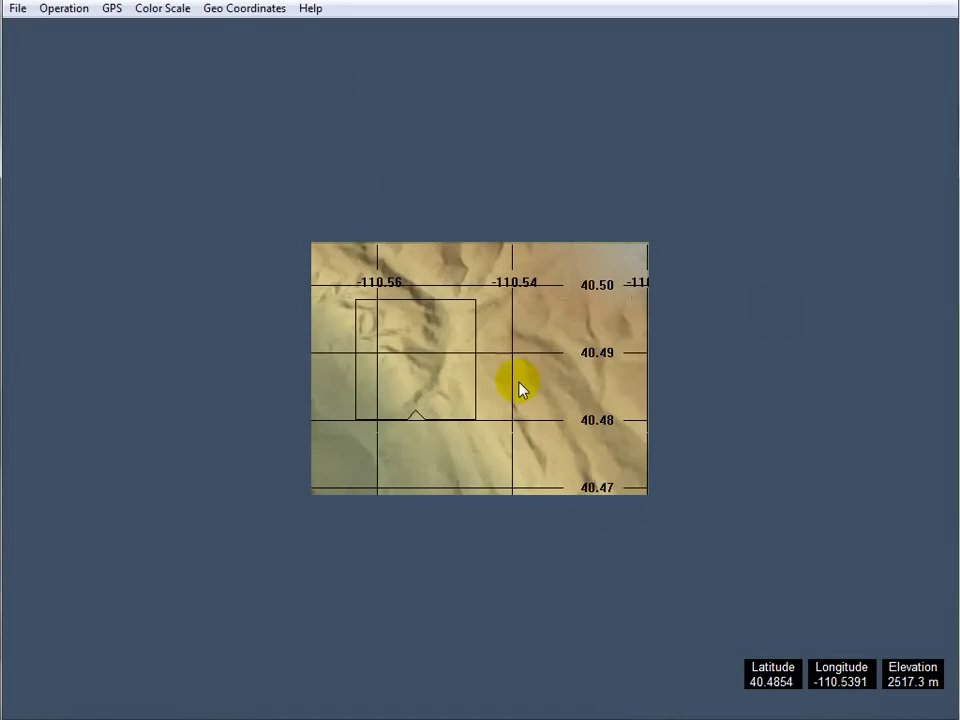
Step: Start loading a terrain model in 3DEM with GeoTiff DEM (tif) as the file type
click(18, 9)
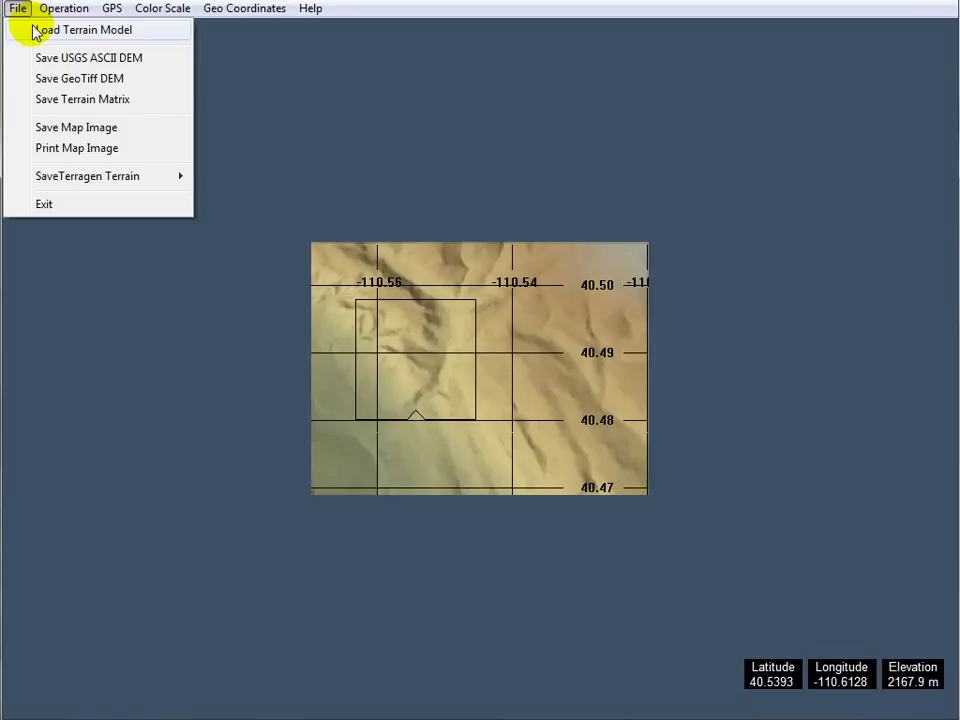
click(33, 31)
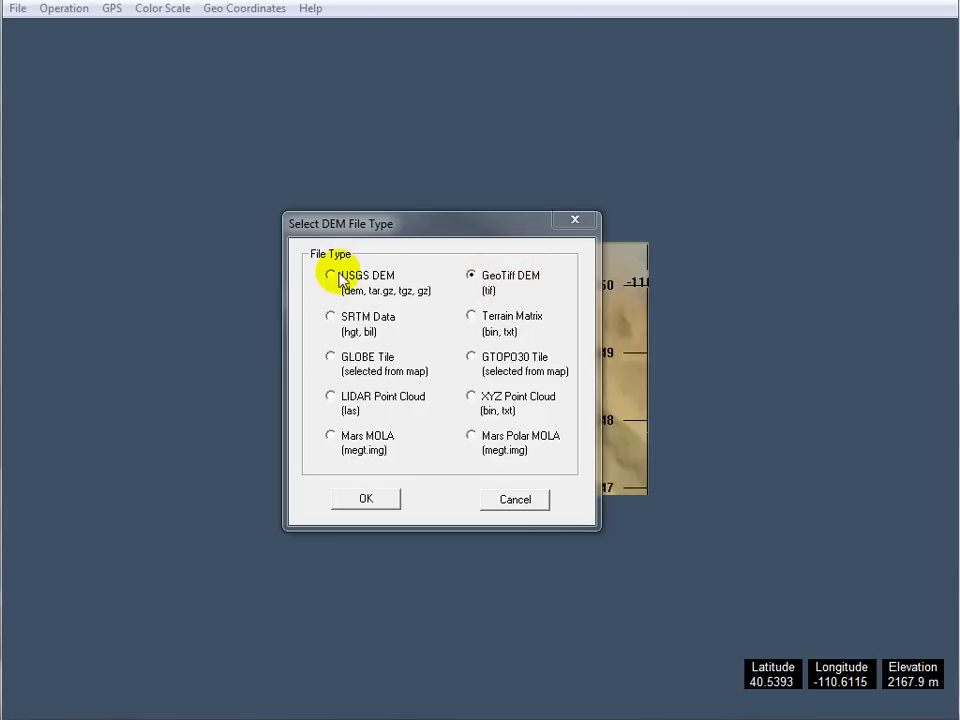
click(332, 274)
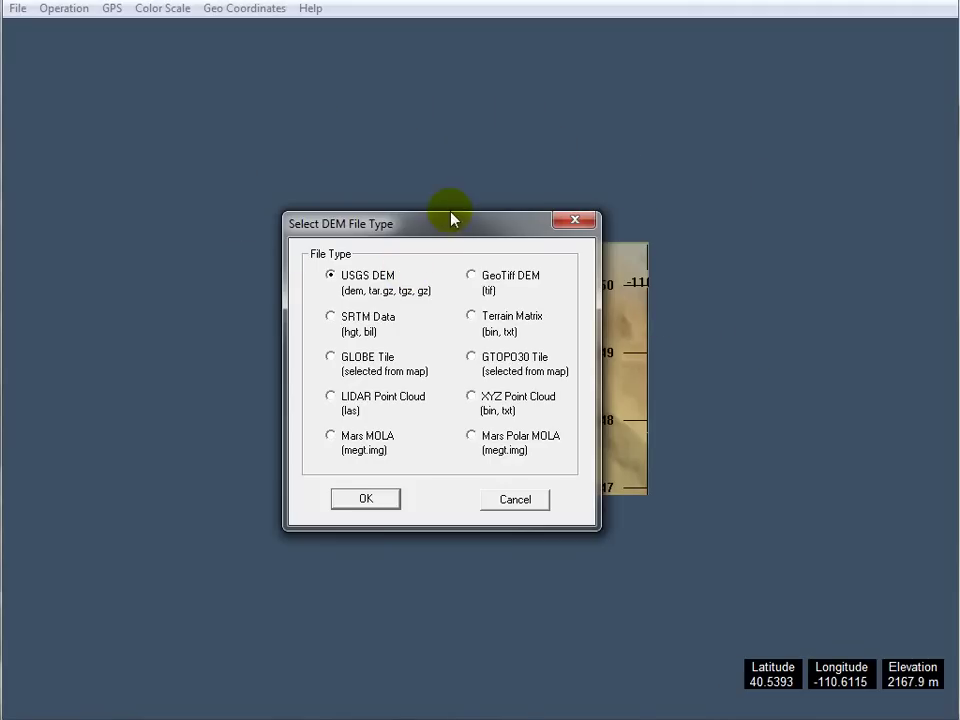
click(545, 502)
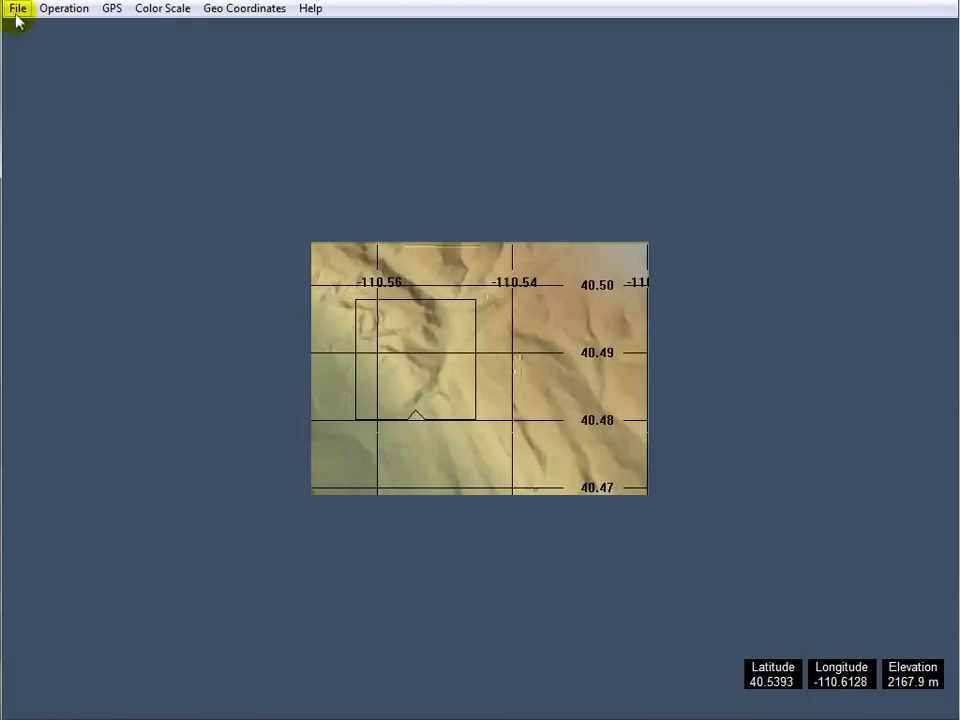
click(16, 8)
mouse_move(64, 176)
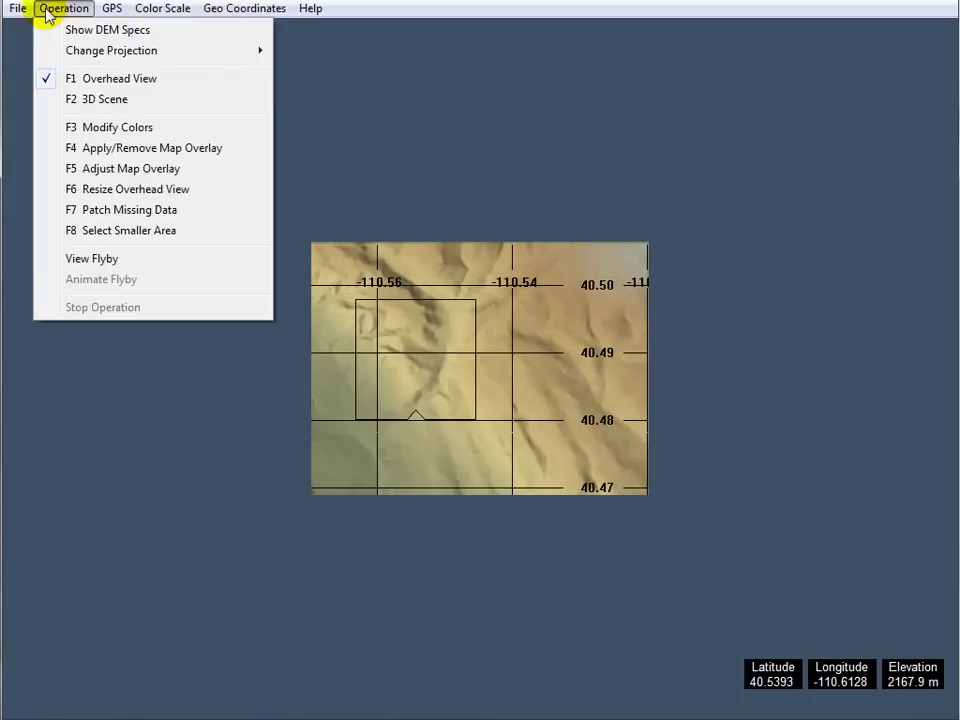
click(48, 30)
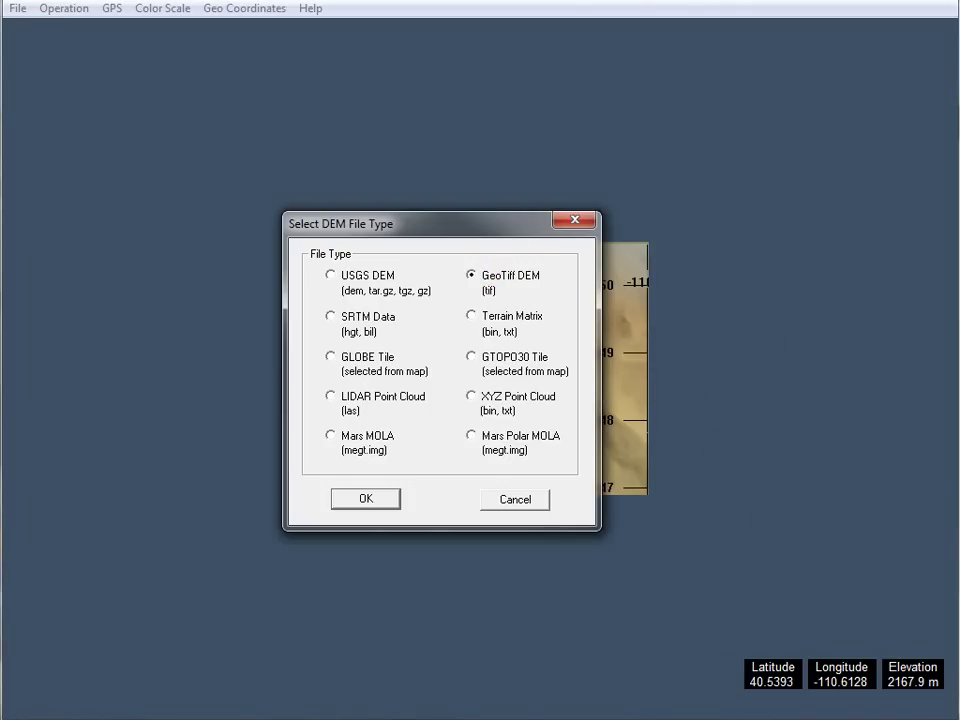
Step: Load NED_09446986.tif as the GeoTiff DEM terrain
key(Return)
click(476, 172)
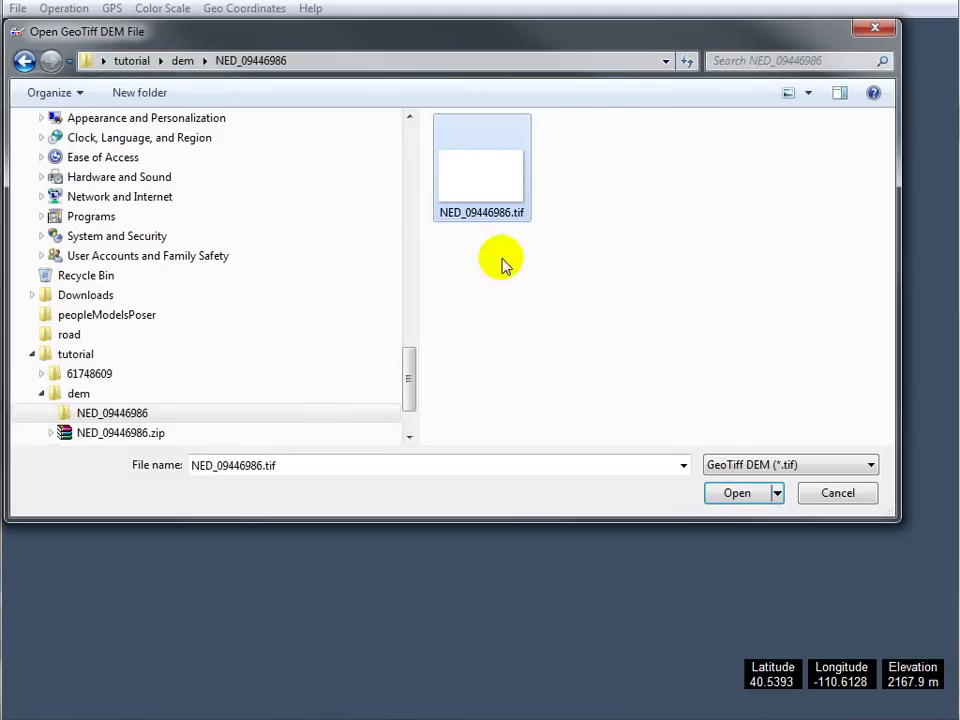
click(739, 494)
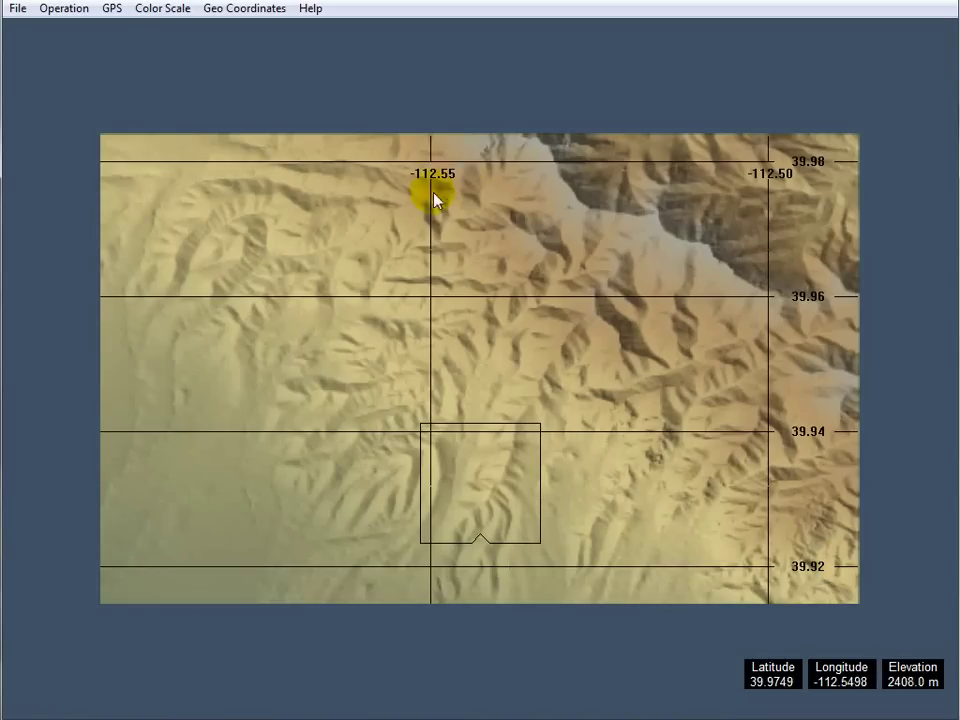
Step: Move the selection square up near the centre of the elevation map
click(495, 491)
click(560, 291)
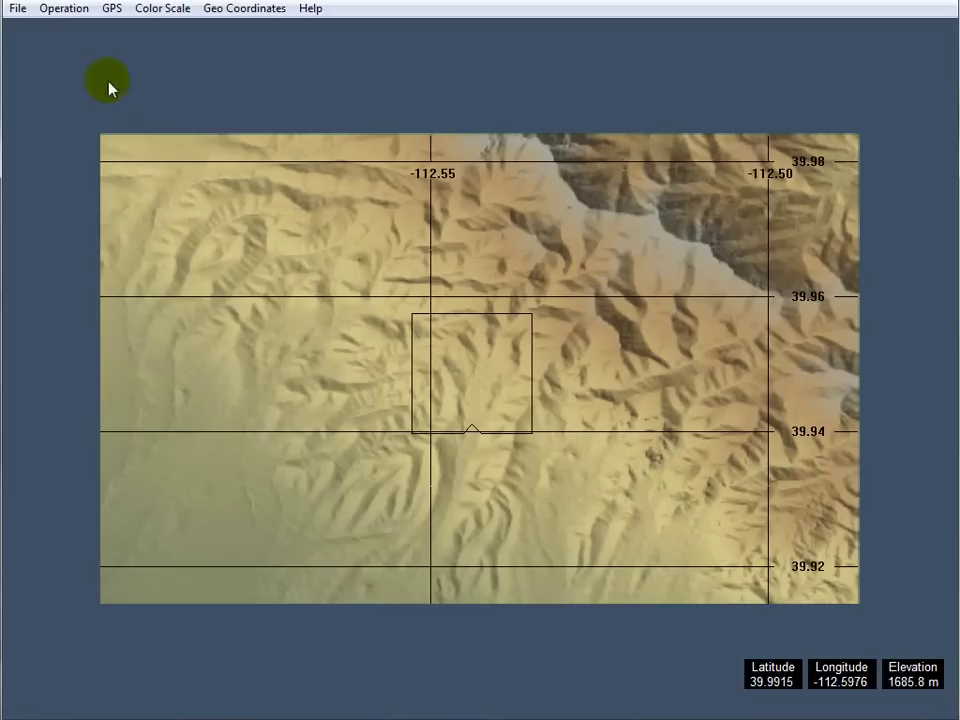
click(16, 8)
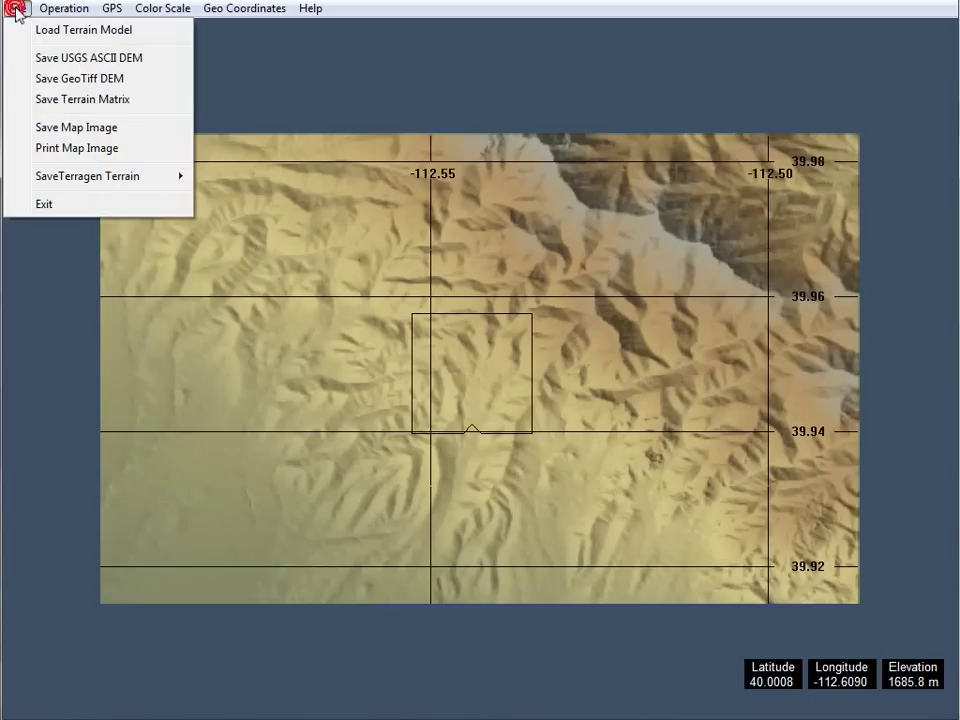
Step: Save the terrain as USGS ASCII DEM file 'demmap' in the NED_09446986 folder
click(116, 58)
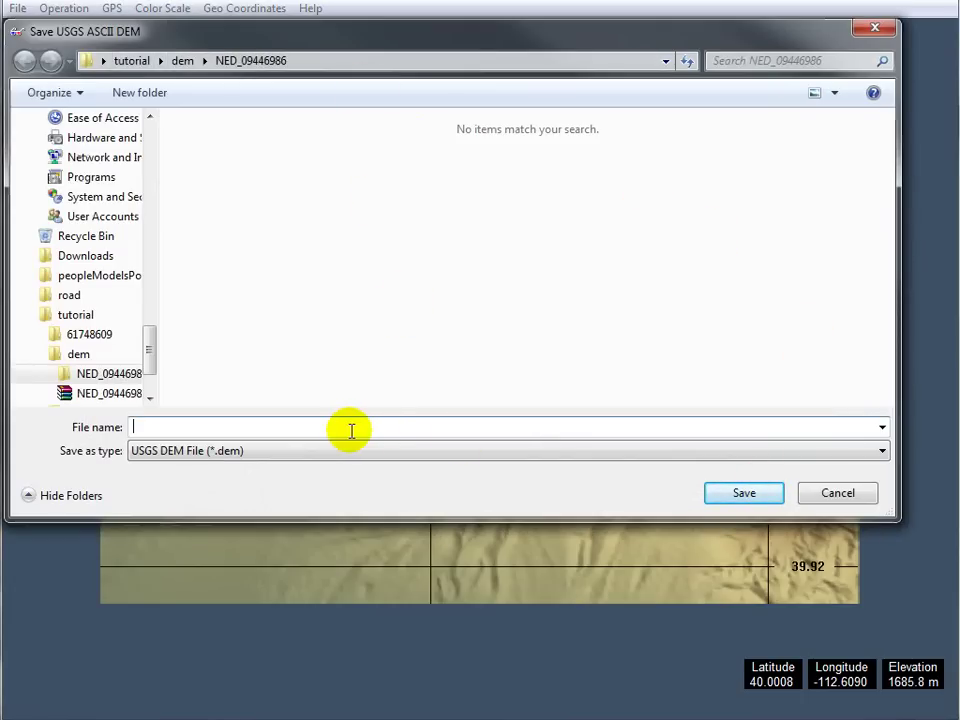
text(de)
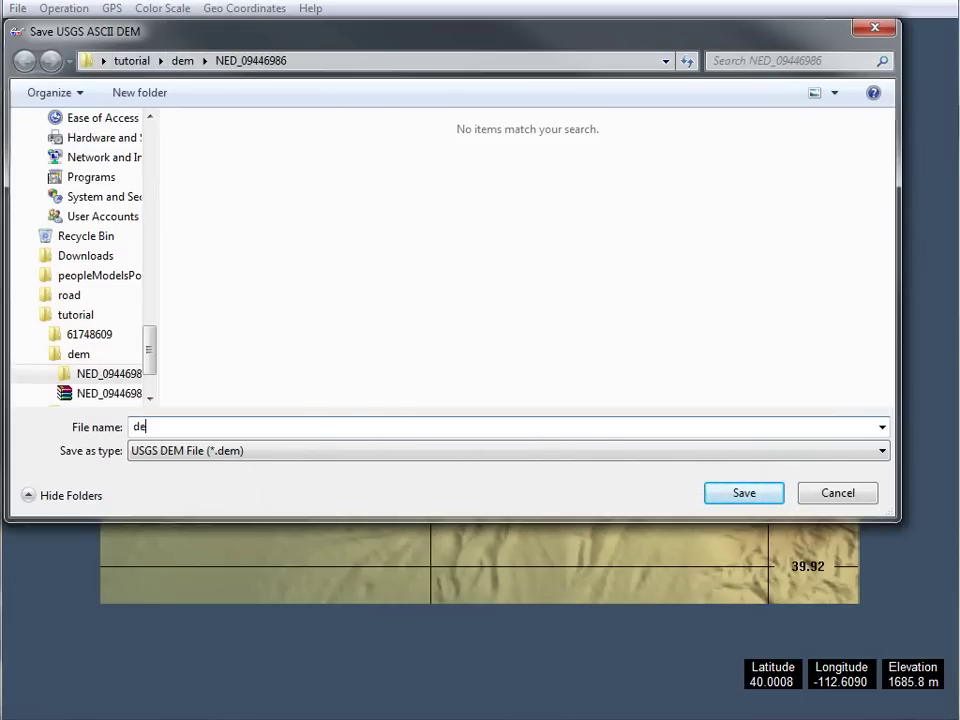
text(mmap)
click(737, 497)
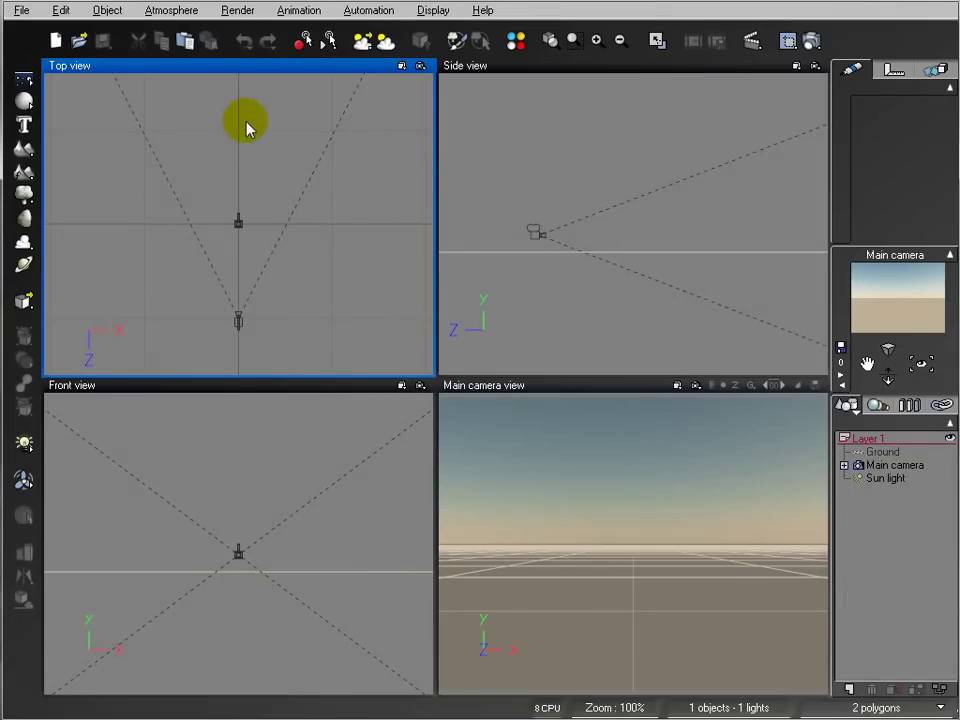
Step: Import demmap.dem from the NED_09446986 folder through Import Object
click(20, 16)
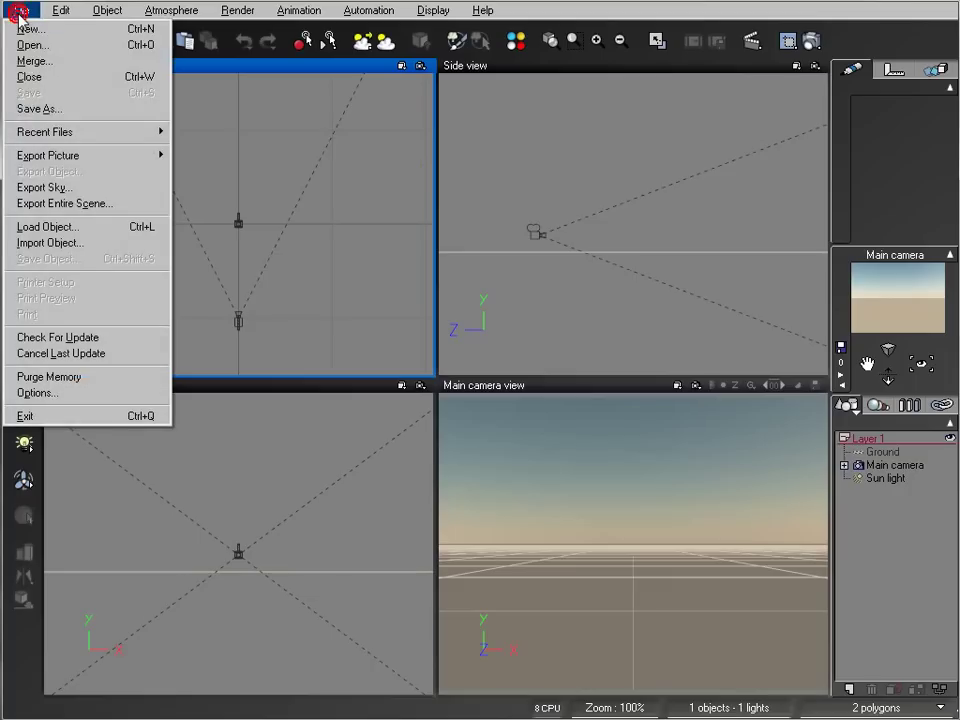
click(72, 243)
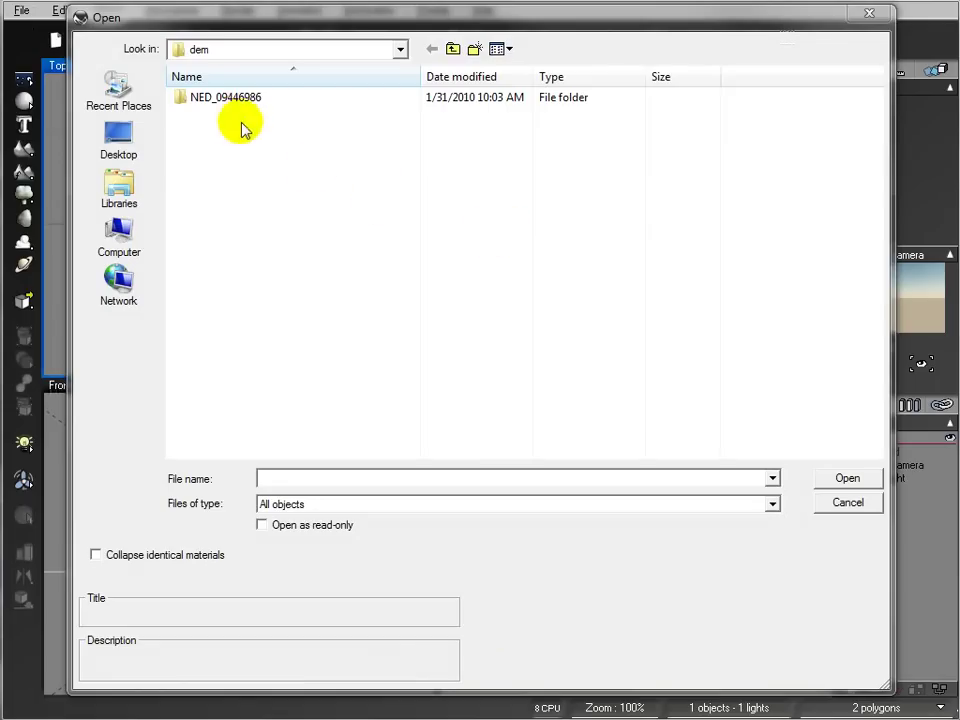
double_click(214, 97)
click(197, 133)
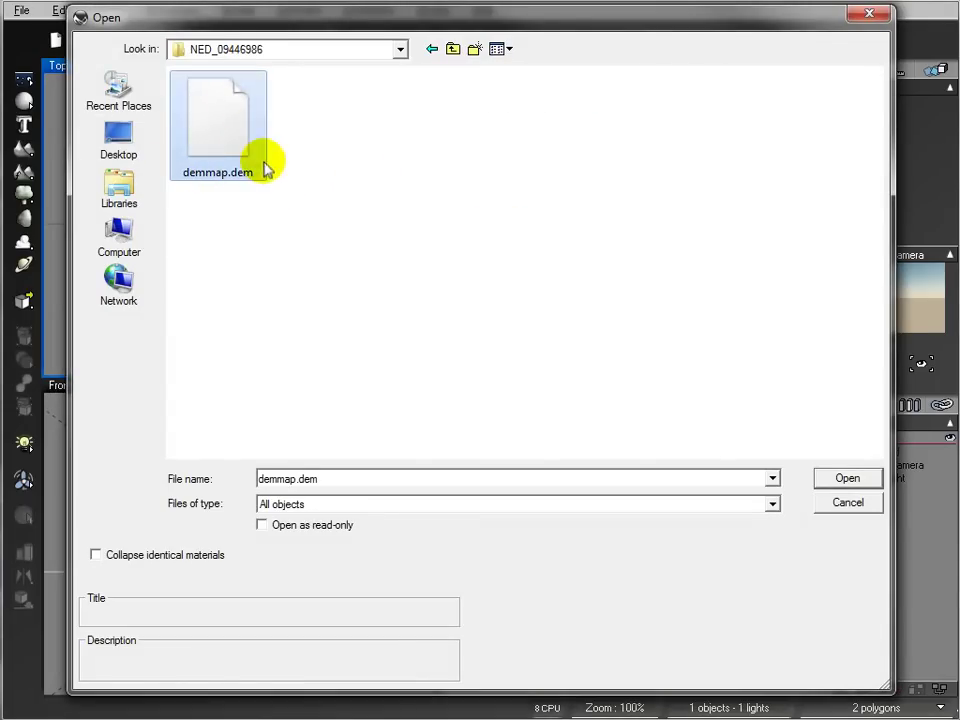
click(872, 478)
drag(280, 116, 296, 150)
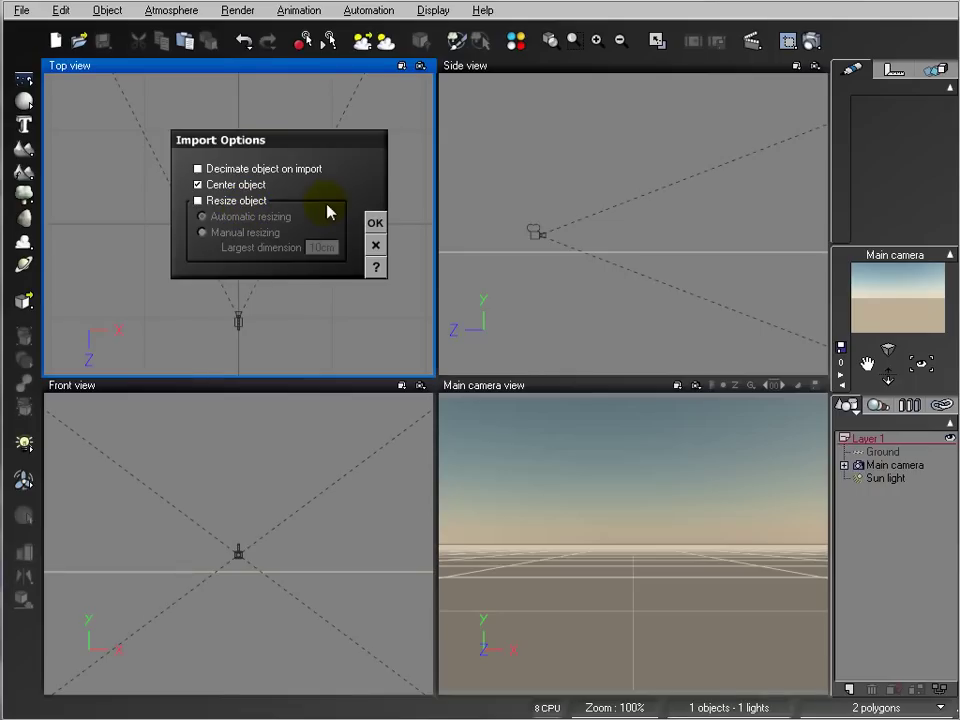
click(234, 204)
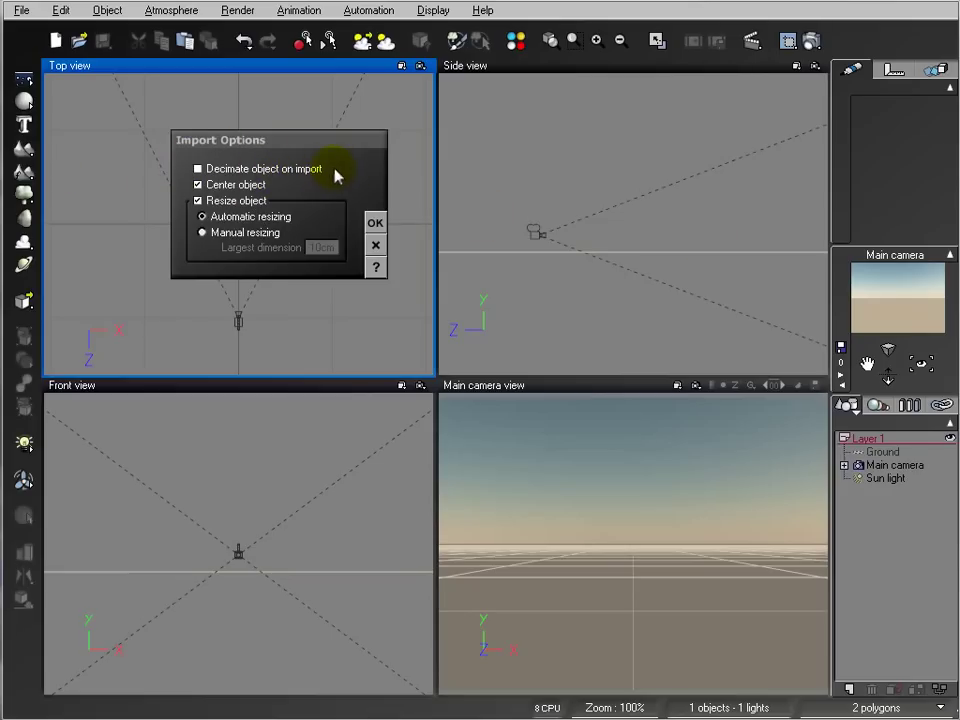
click(199, 201)
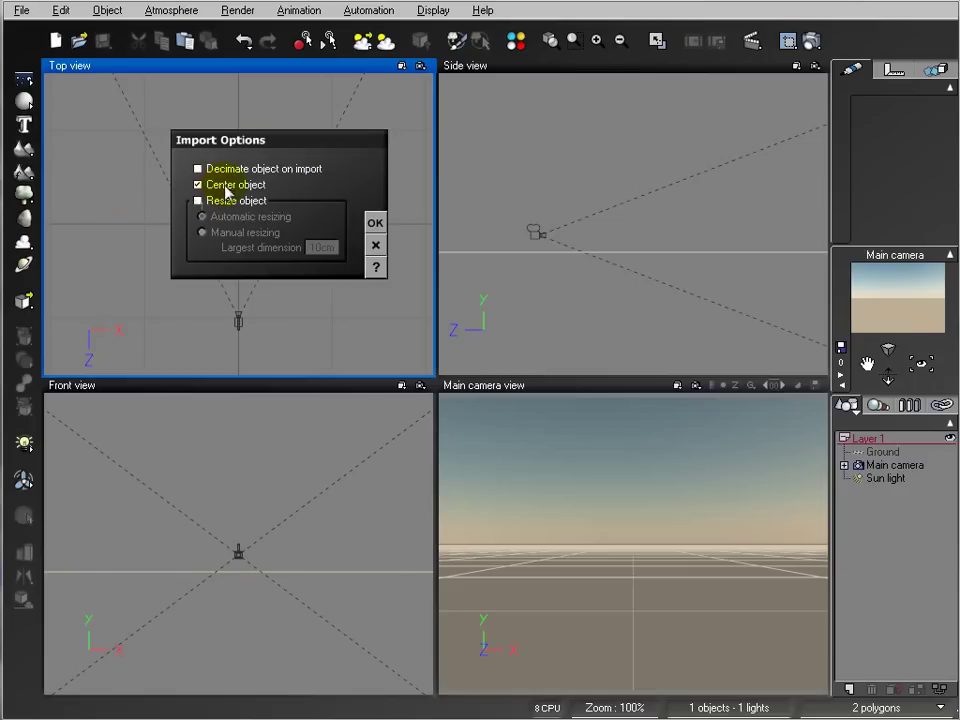
click(380, 224)
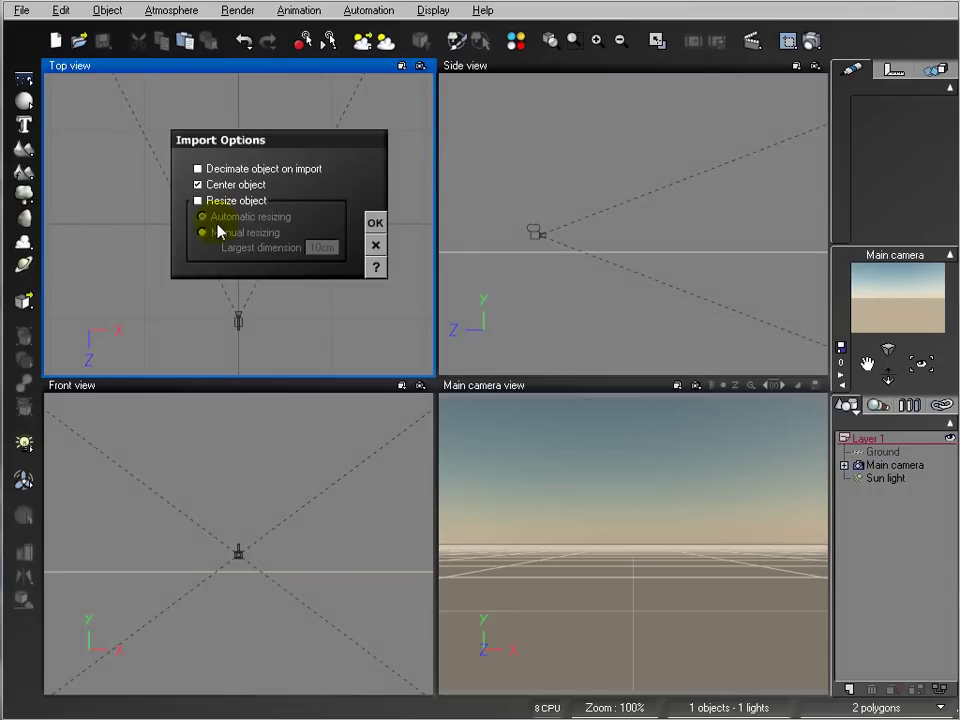
Step: Finish the import, then lower the Demmap terrain toward the ground and shift it right
click(374, 224)
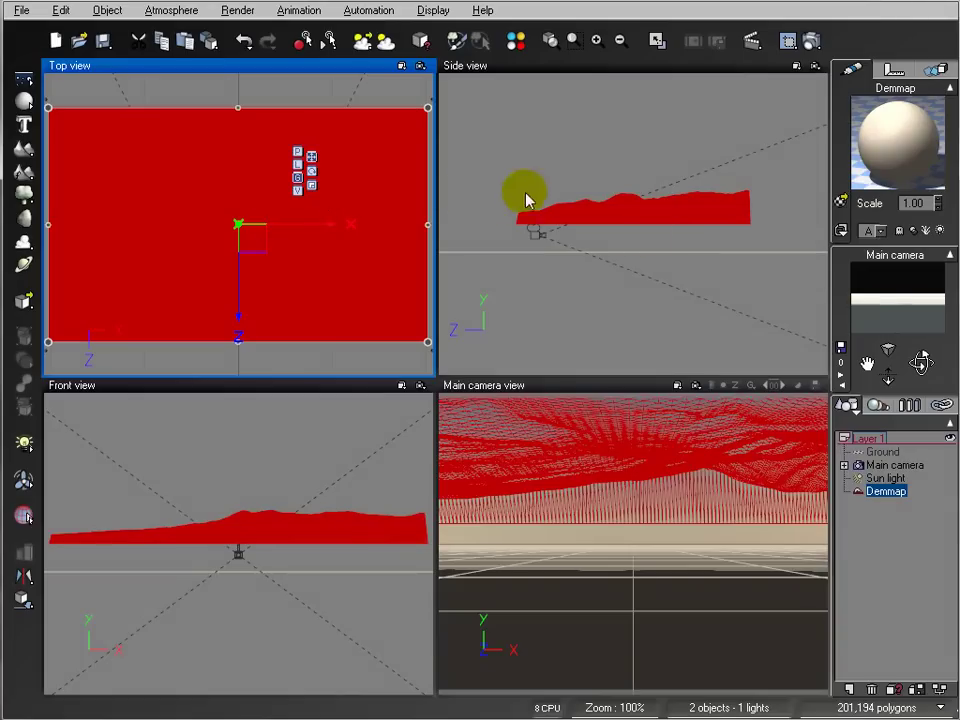
click(630, 206)
drag(630, 206, 676, 228)
Step: Enlarge the Ground plane and shift it to the right
click(253, 153)
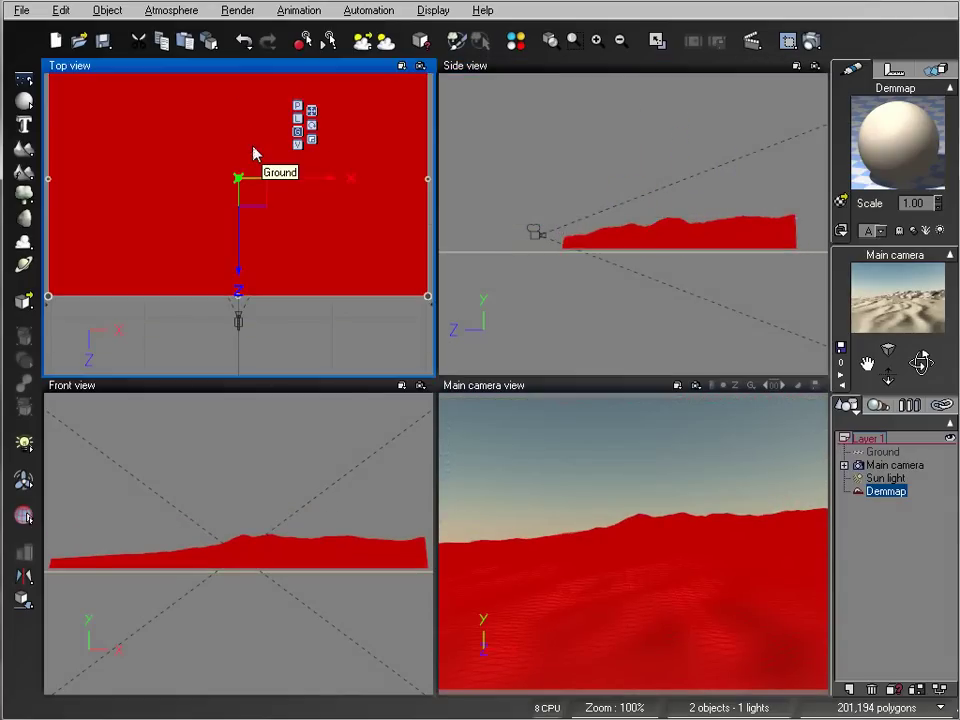
scroll(253, 147, down, 5)
drag(208, 199, 166, 155)
drag(225, 208, 253, 204)
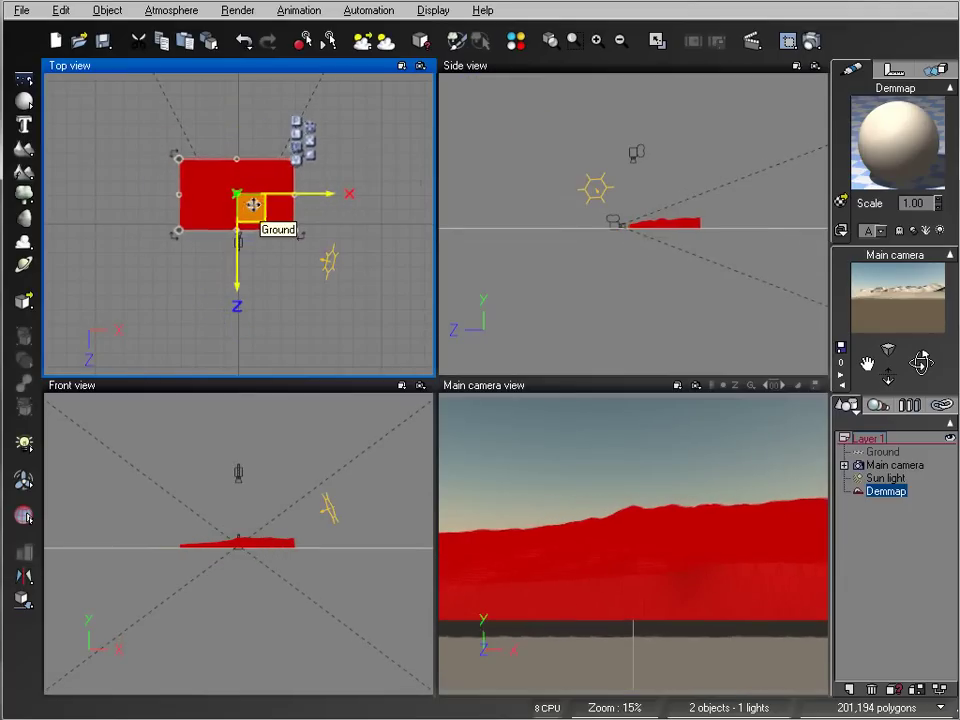
Step: Raise the Main camera to about 9.32 m height
click(895, 467)
click(692, 252)
scroll(692, 281, up, 5)
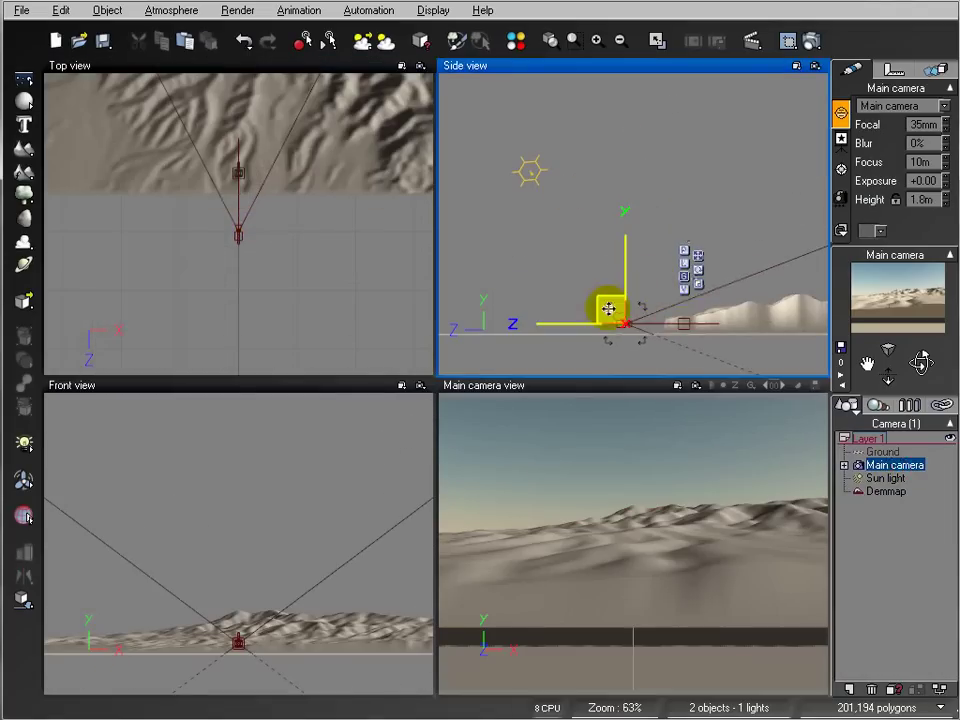
drag(608, 309, 540, 263)
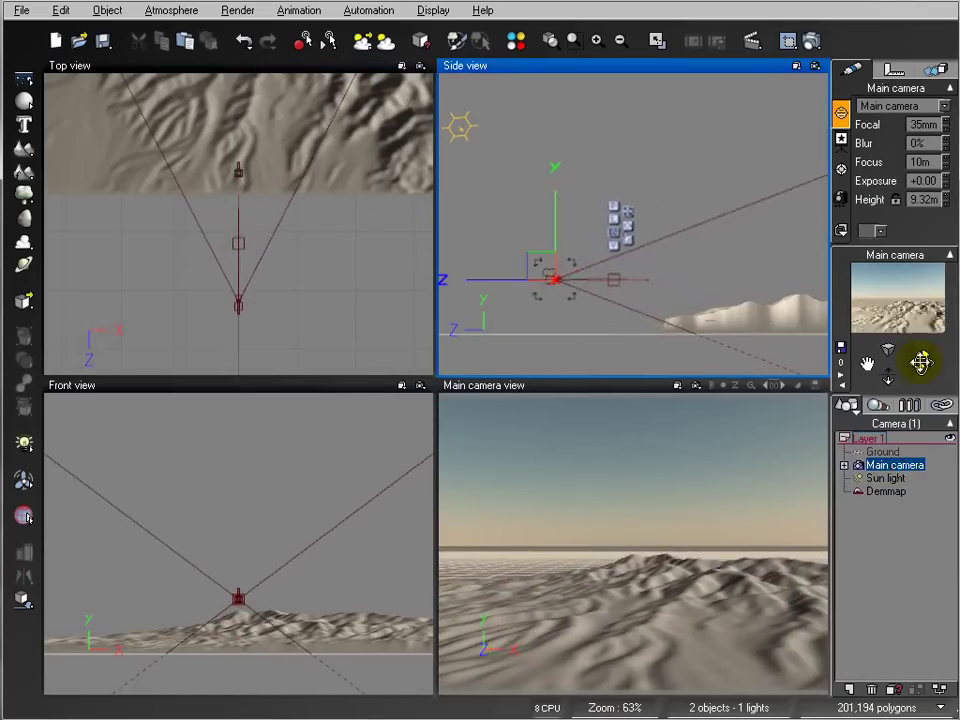
click(229, 111)
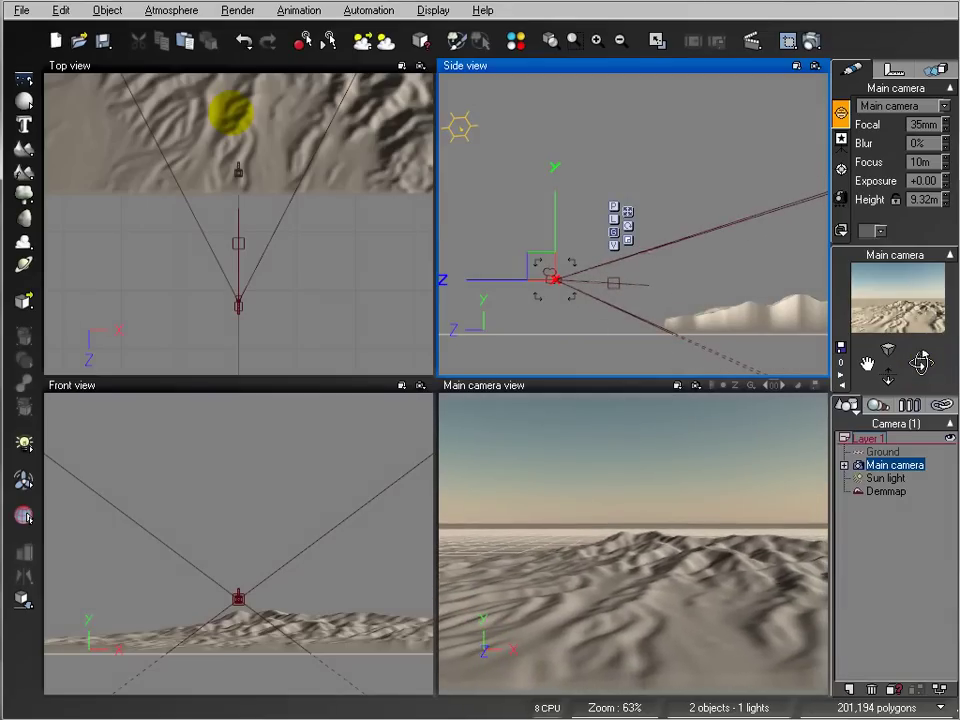
Step: Render the Demmap scene off-screen from Render Options and view the finished picture
click(810, 42)
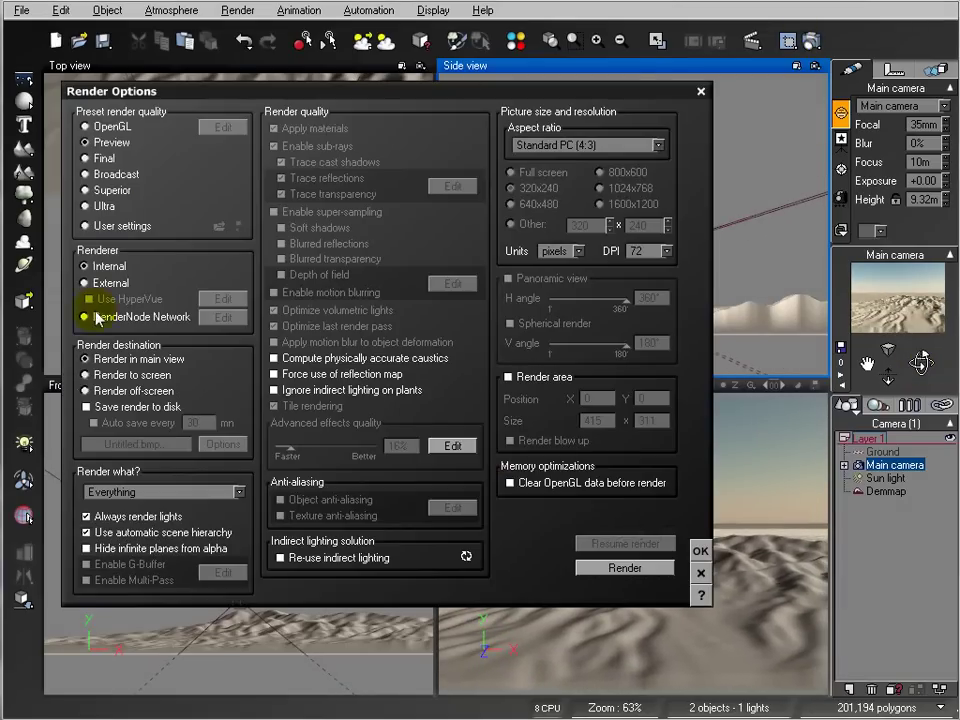
click(135, 391)
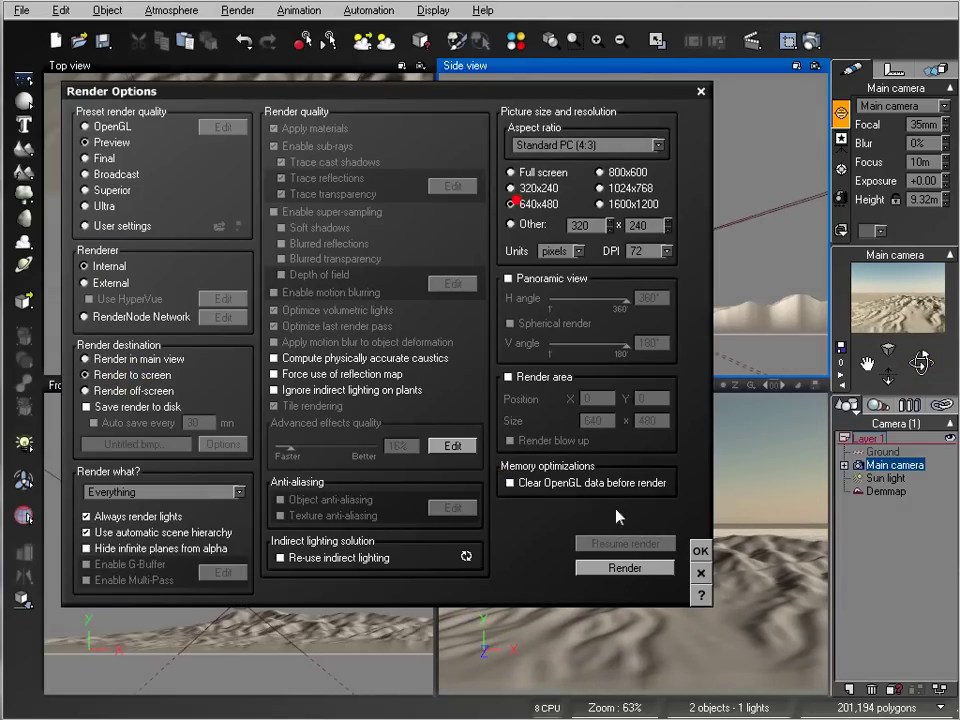
click(609, 569)
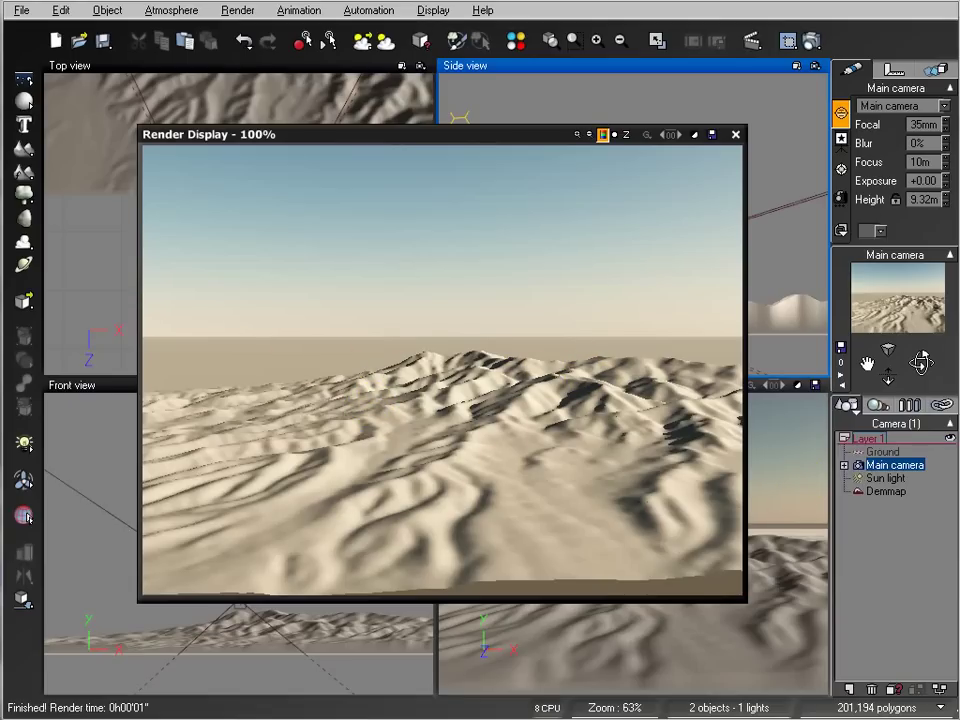
click(60, 709)
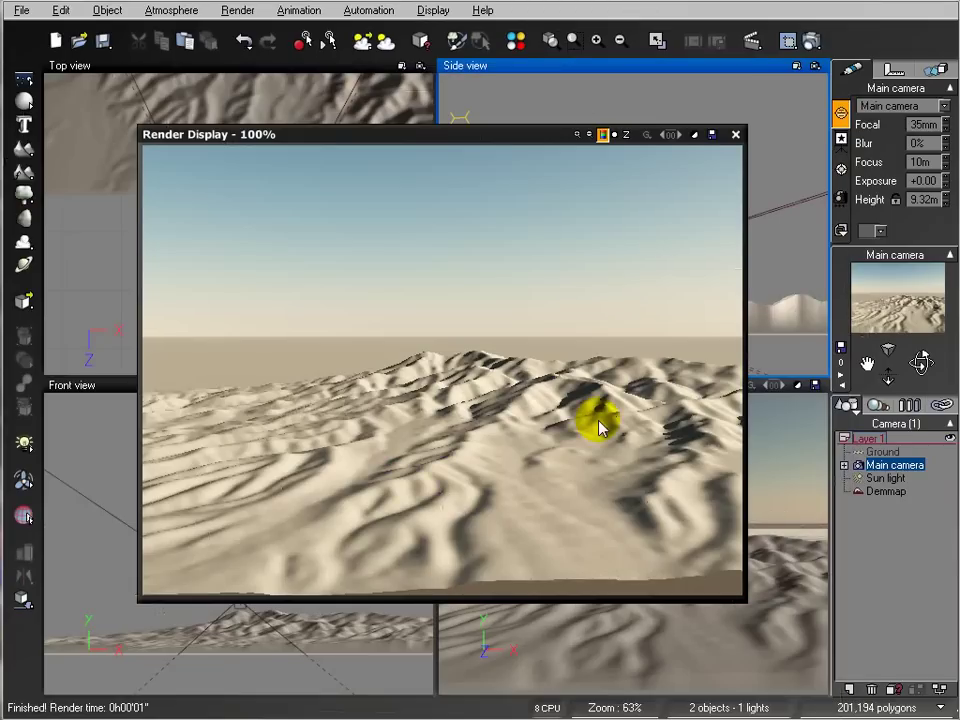
Step: Close the render and select the terrain in the top view, checking its context menu
click(736, 135)
click(373, 121)
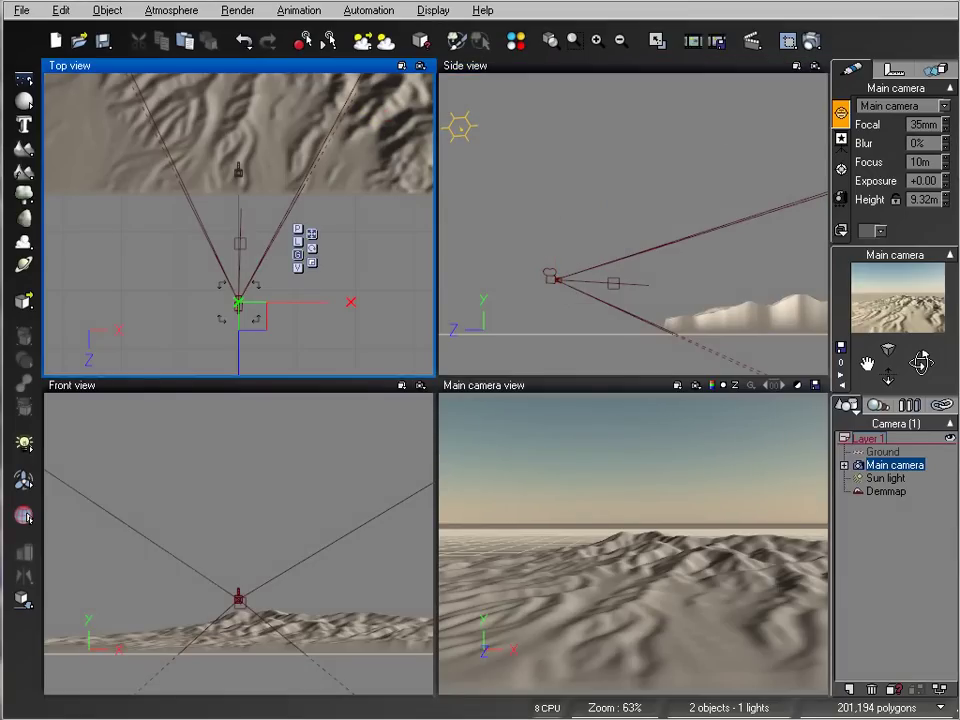
click(400, 193)
right_click(398, 232)
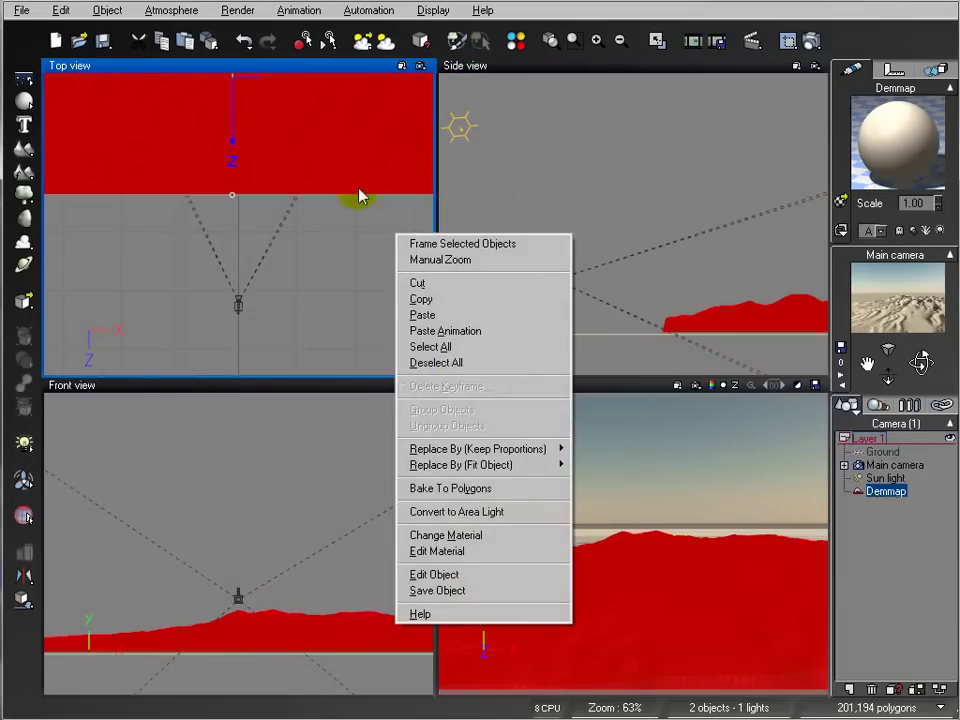
right_click(374, 160)
click(321, 268)
Step: Pan the top view so the terrain fills it
right_drag(364, 225, 251, 311)
right_click(250, 308)
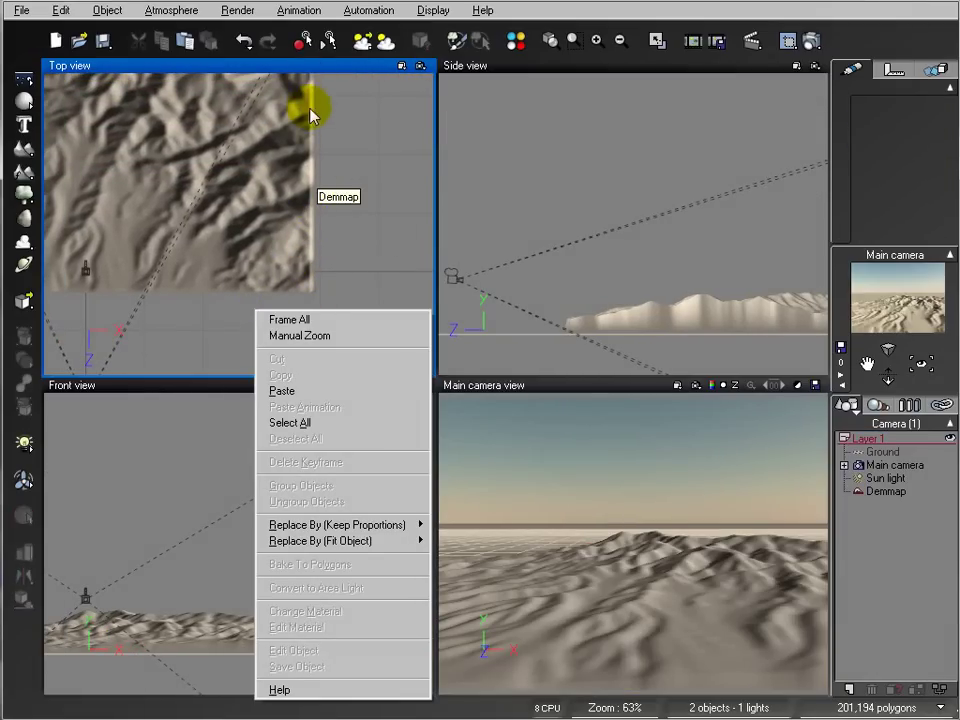
click(397, 265)
right_drag(206, 323, 356, 291)
scroll(298, 292, down, 5)
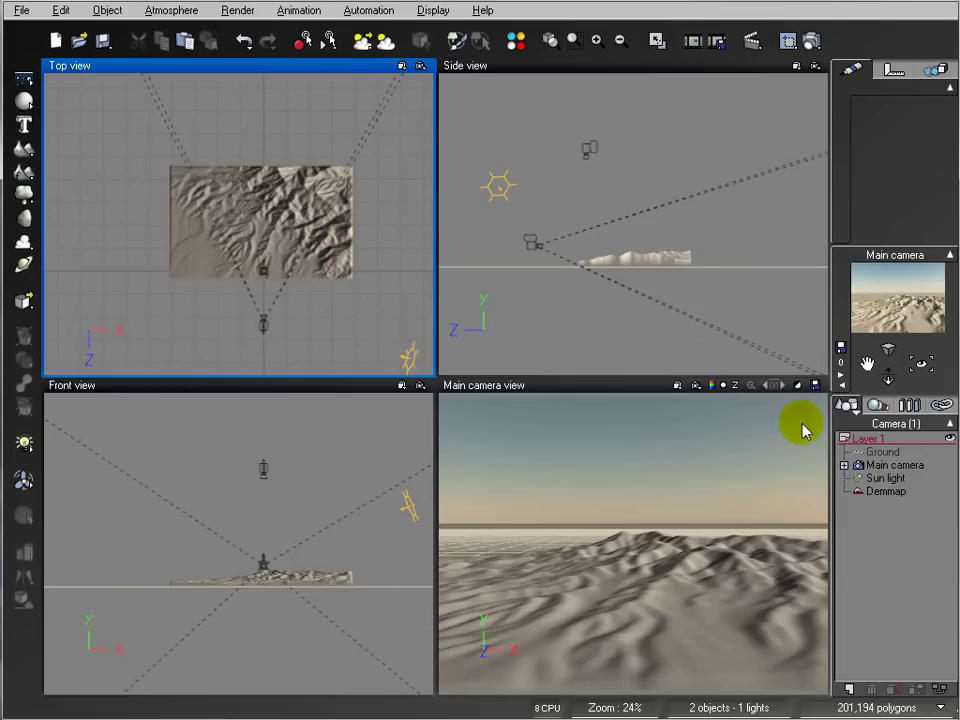
Step: Lower the Main camera to 8.63 m height in the side view
click(896, 465)
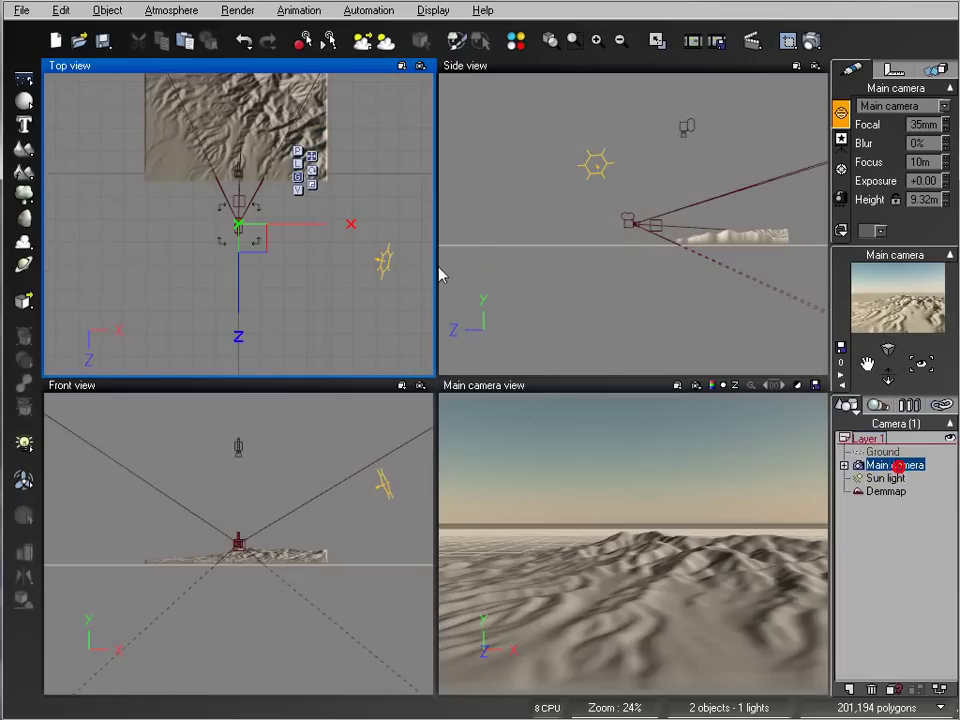
click(665, 230)
scroll(594, 231, up, 8)
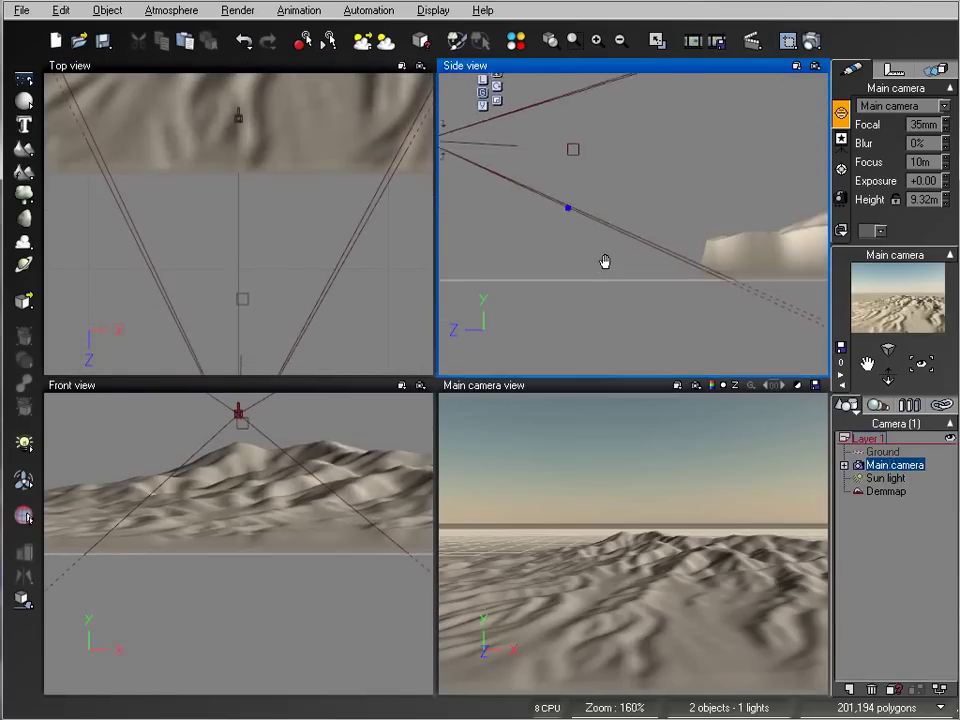
drag(462, 172, 562, 245)
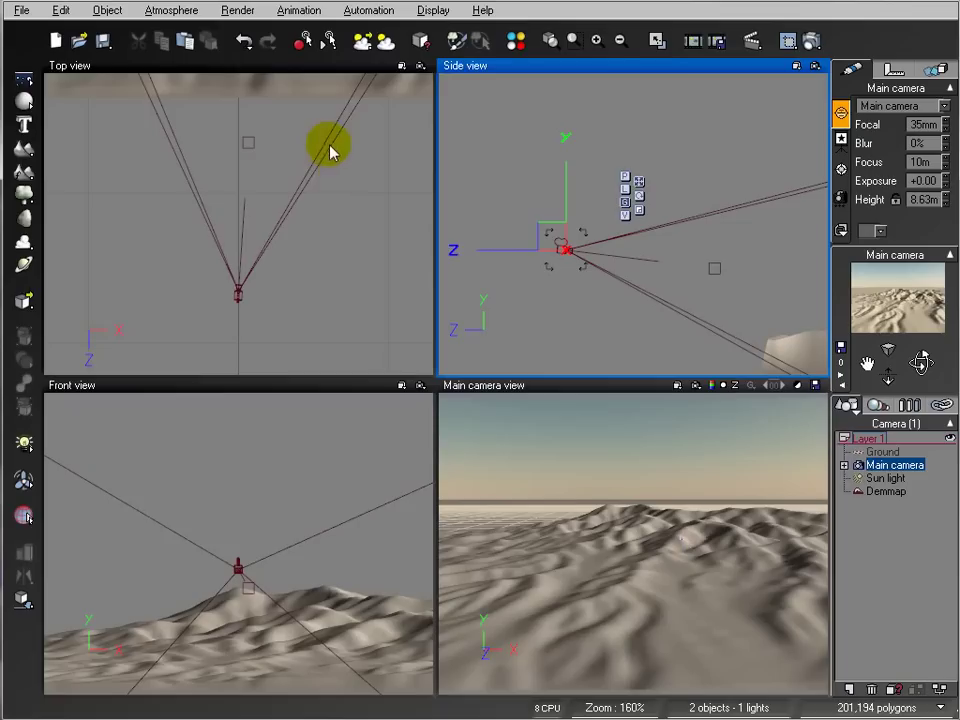
Step: Open the Demmap terrain in the Terrain Editor with Edit Object
right_drag(367, 206, 412, 350)
click(280, 138)
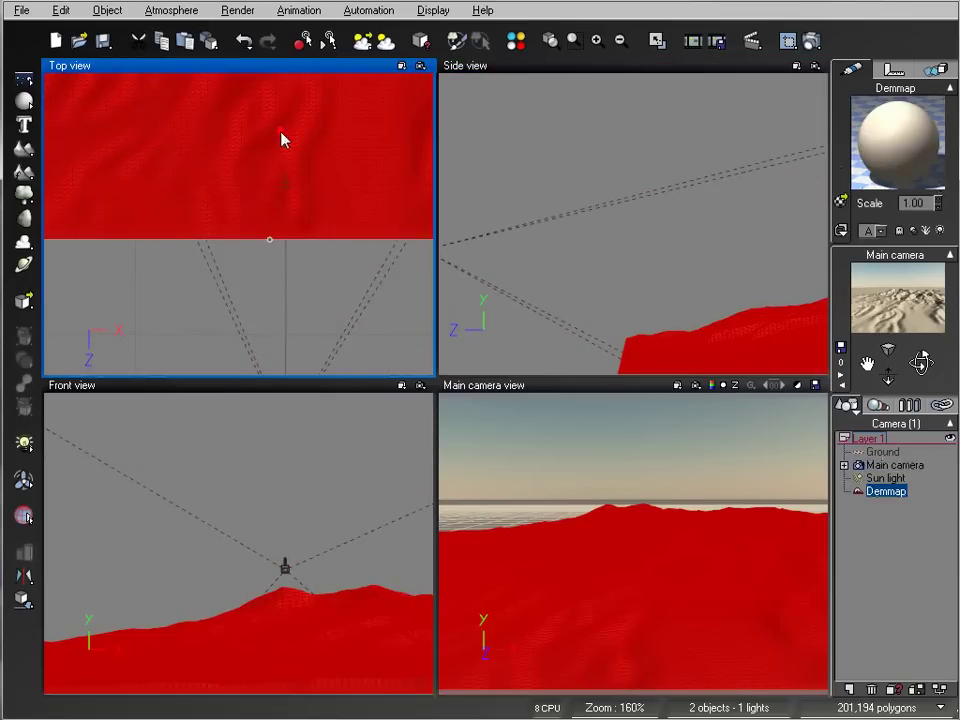
right_click(280, 136)
click(358, 474)
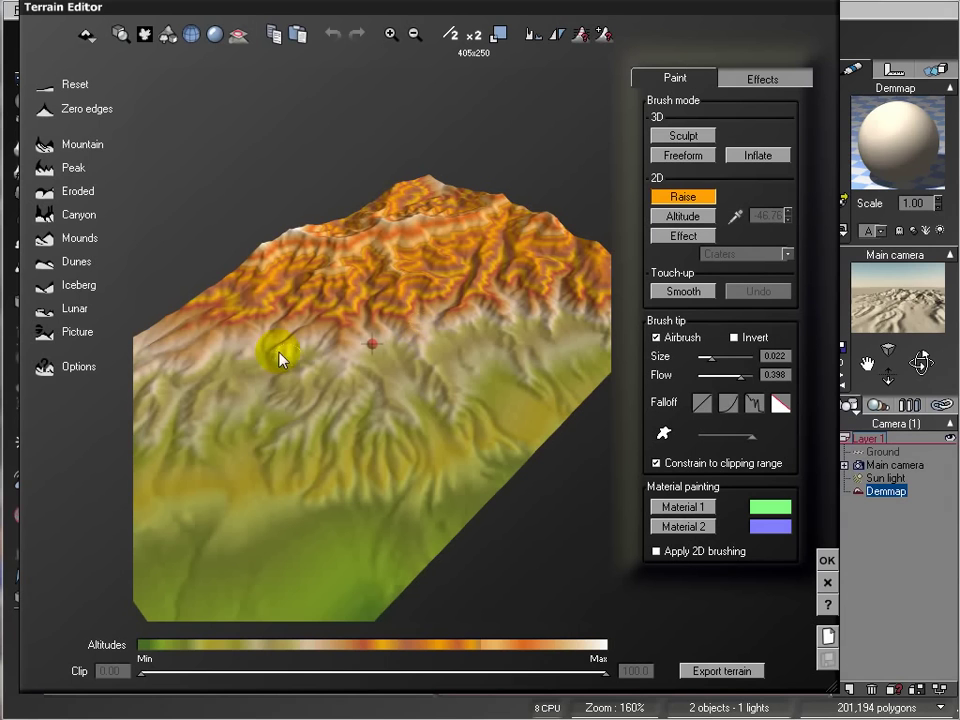
Step: Show the erosion and global effects, rotating the terrain preview to several angles
mouse_move(463, 237)
mouse_down()
mouse_move(373, 364)
mouse_move(386, 439)
mouse_move(452, 358)
mouse_move(463, 272)
mouse_move(529, 285)
mouse_move(411, 392)
mouse_move(268, 388)
mouse_move(274, 444)
mouse_move(321, 411)
mouse_move(510, 328)
mouse_up()
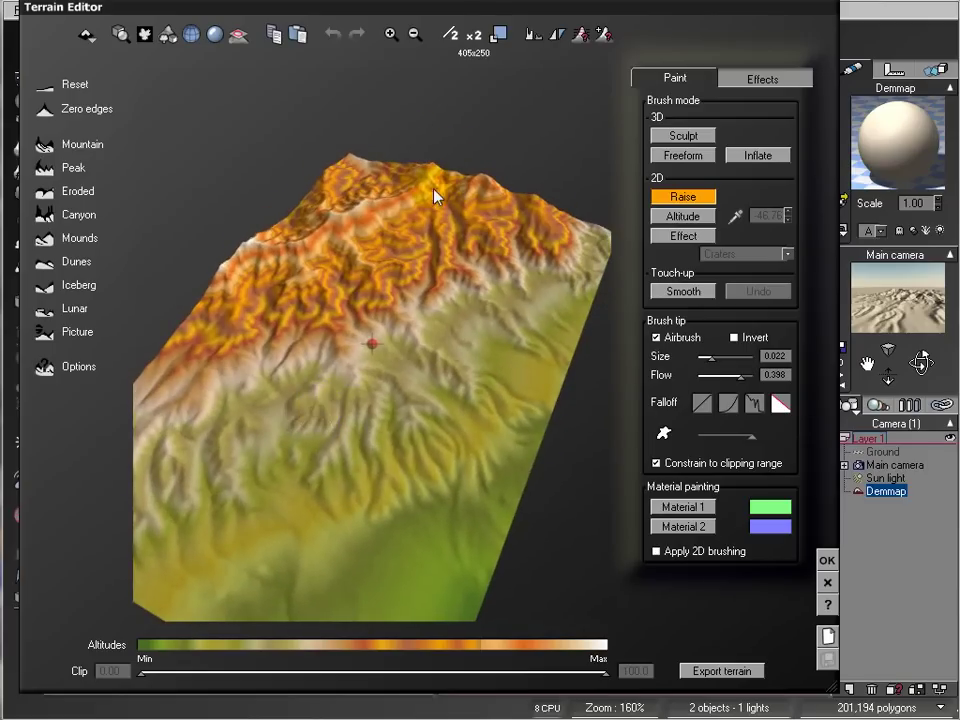
click(767, 82)
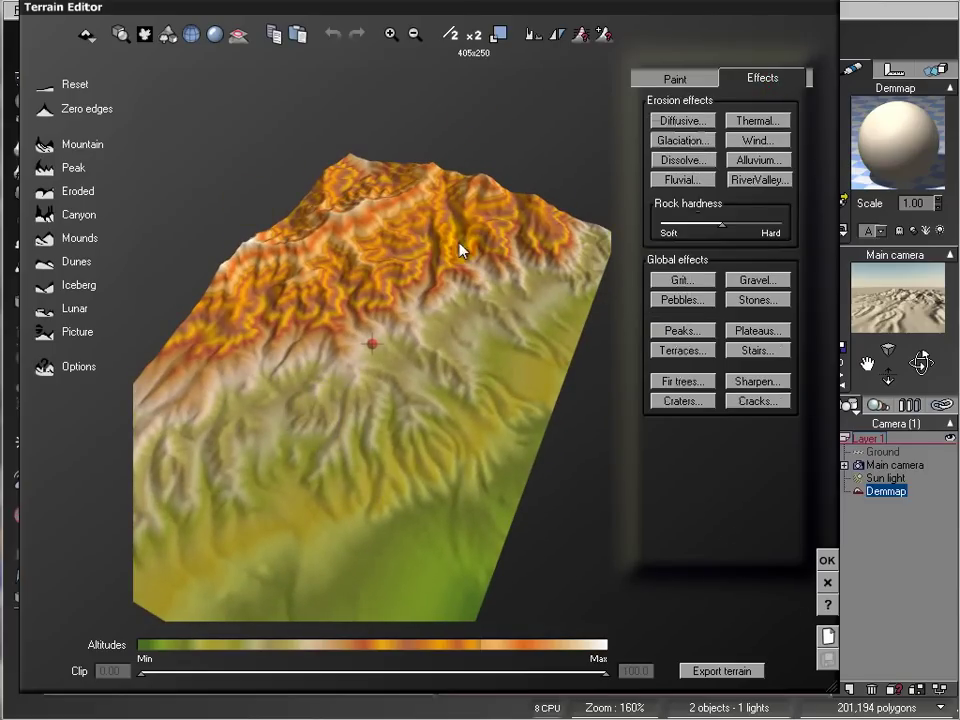
drag(461, 394, 445, 346)
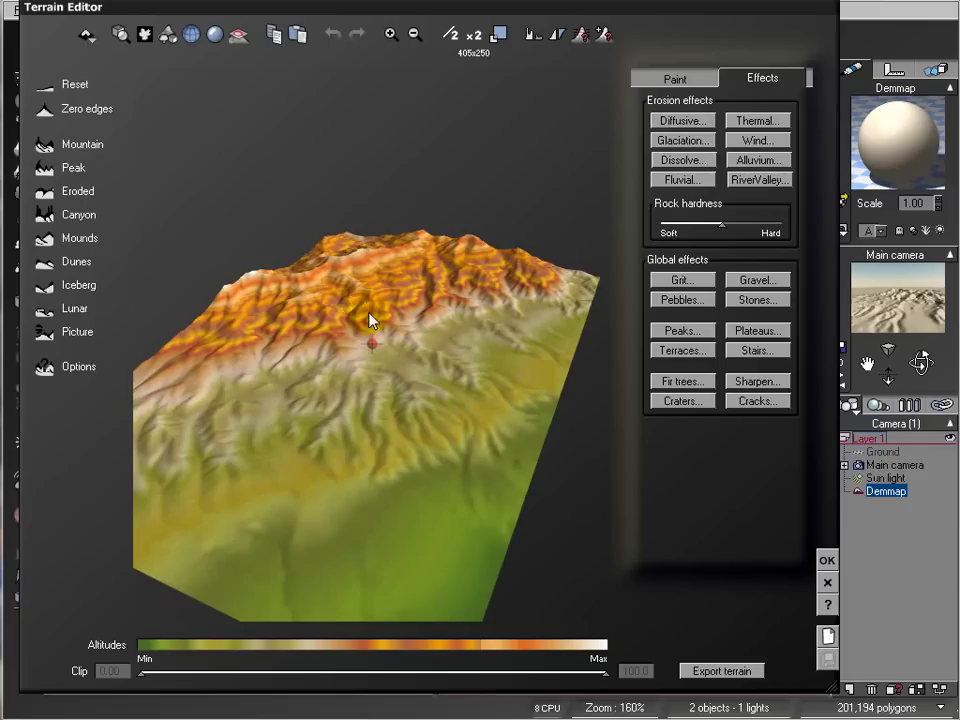
mouse_move(440, 285)
mouse_down()
mouse_move(444, 377)
mouse_move(441, 290)
mouse_up()
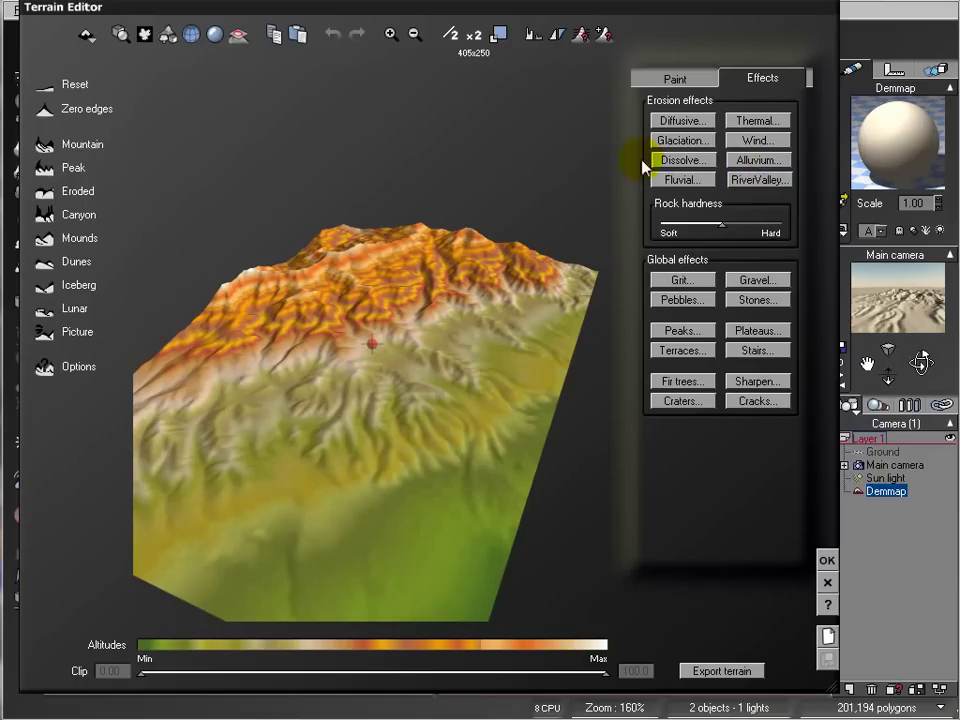
drag(415, 308, 558, 413)
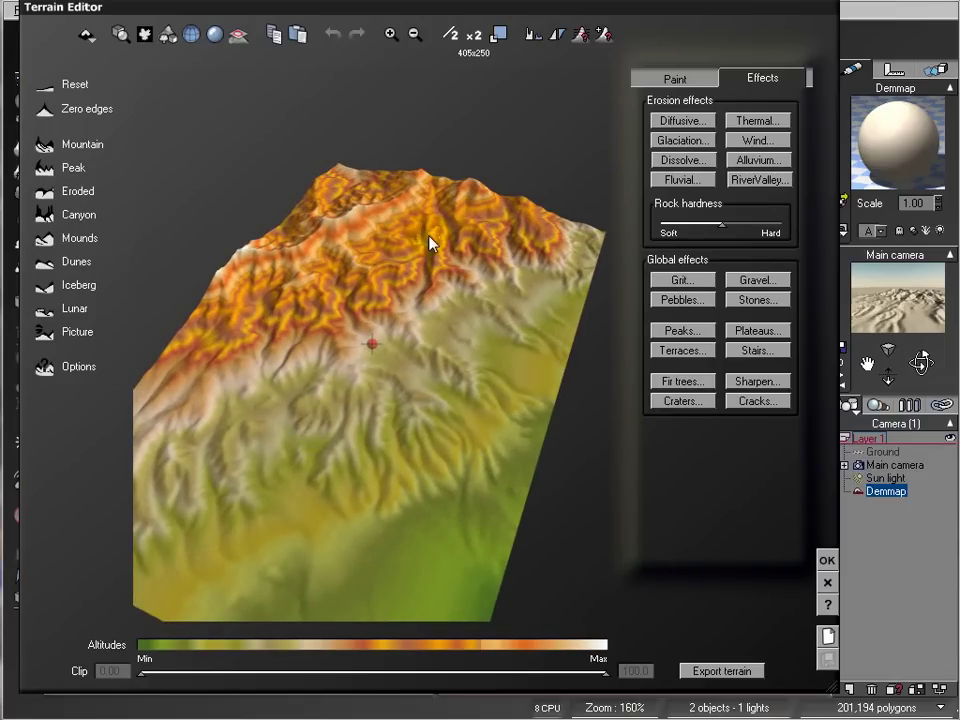
Step: Apply the fractal terrain options with the sun lowered in the horizon profile
click(42, 366)
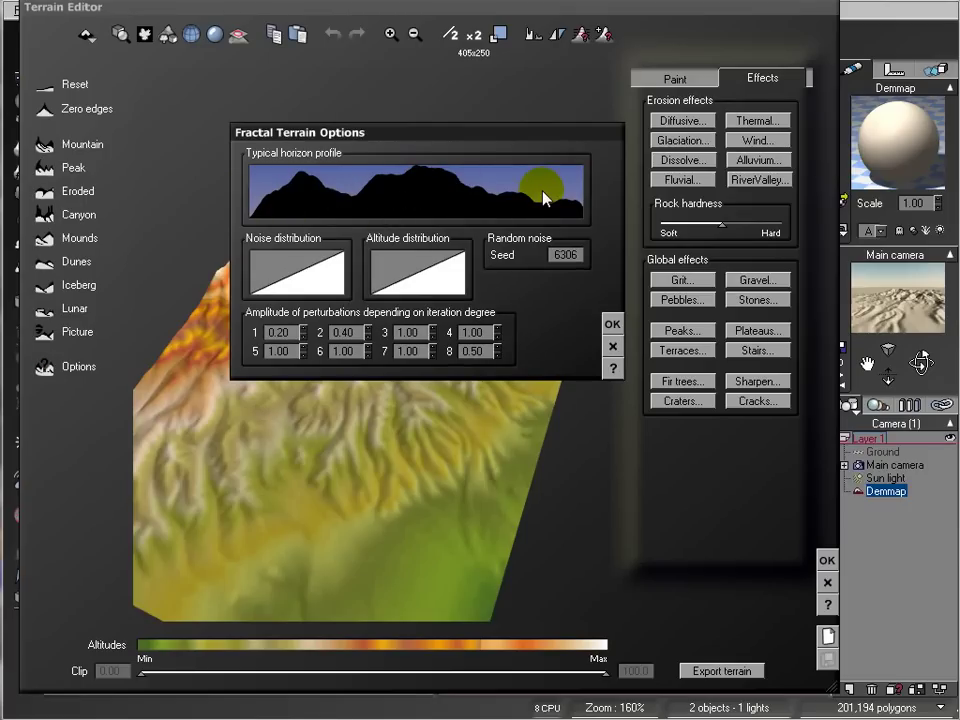
drag(545, 198, 567, 238)
click(613, 346)
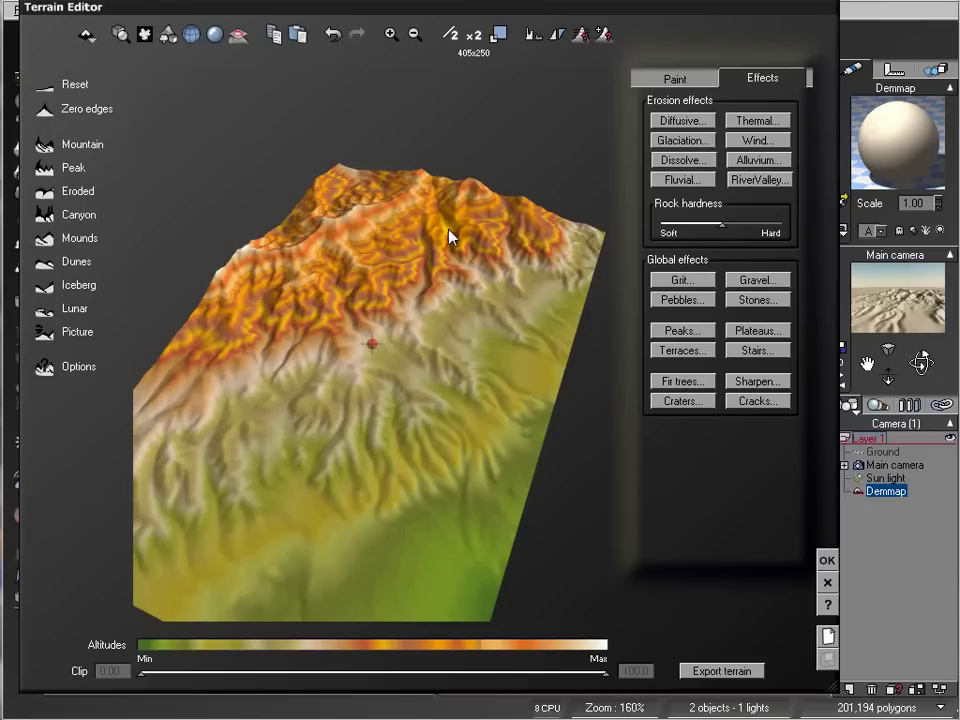
Step: Choose the 3D sculpt brush in the Paint tab and reduce its size to 0.009
drag(338, 397, 381, 381)
scroll(391, 384, up, 3)
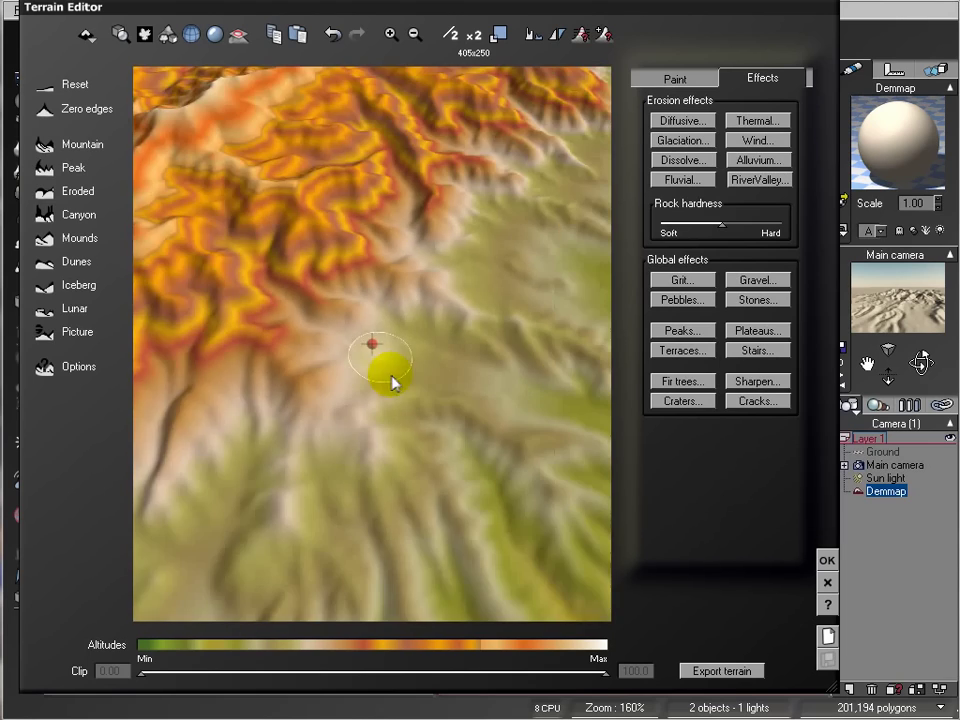
click(683, 81)
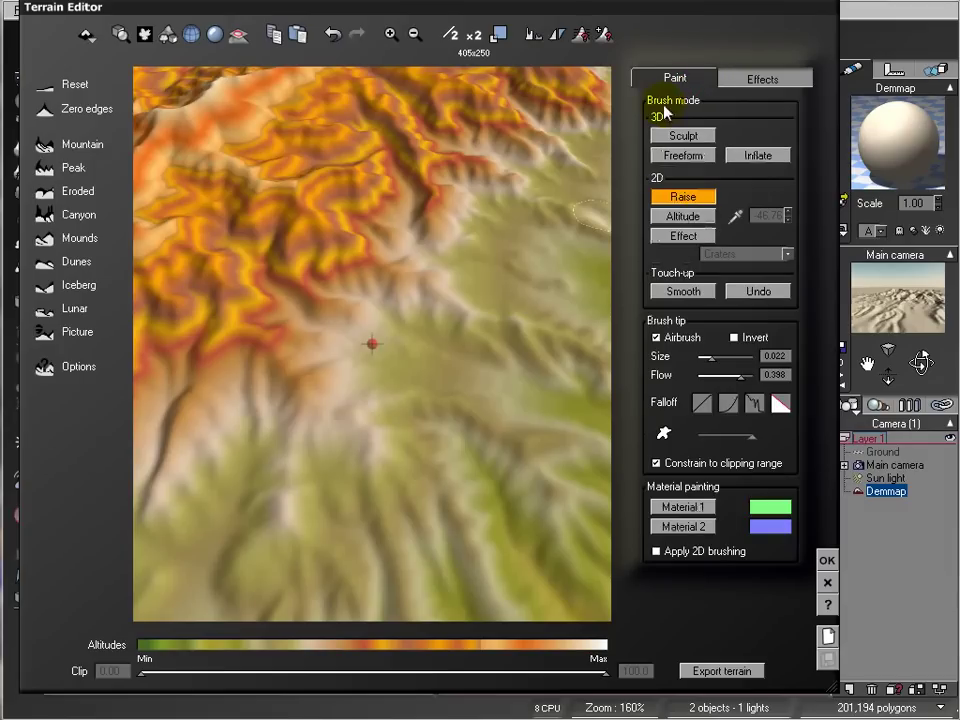
click(684, 137)
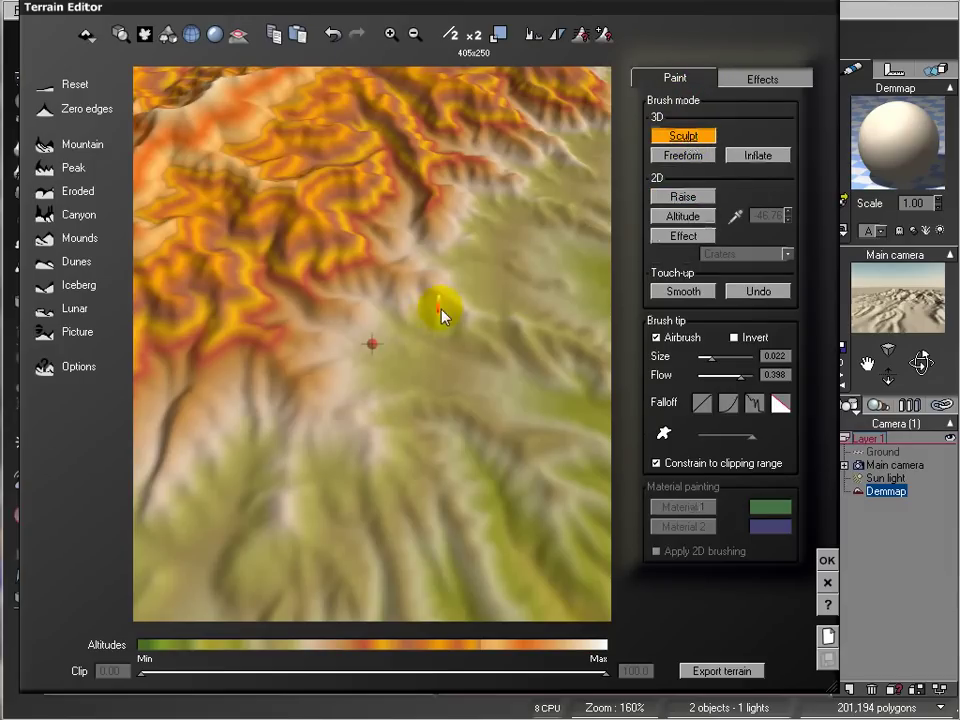
right_drag(420, 330, 640, 313)
drag(711, 357, 703, 357)
Step: Sculpt a mound near the terrain centre and inspect it from several angles
drag(307, 305, 369, 317)
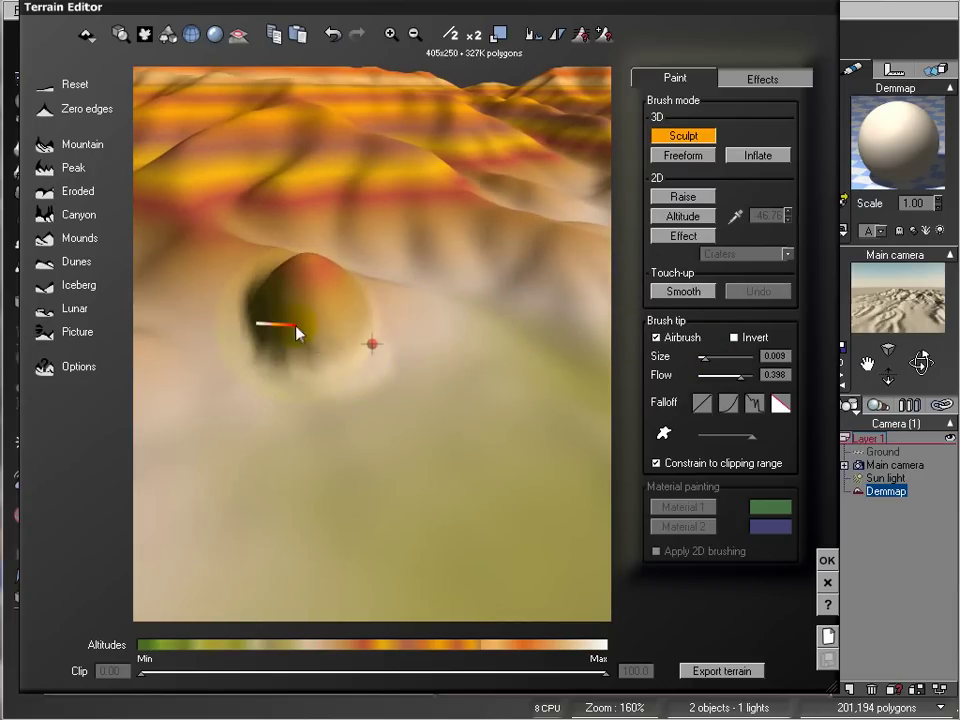
right_drag(396, 377, 226, 398)
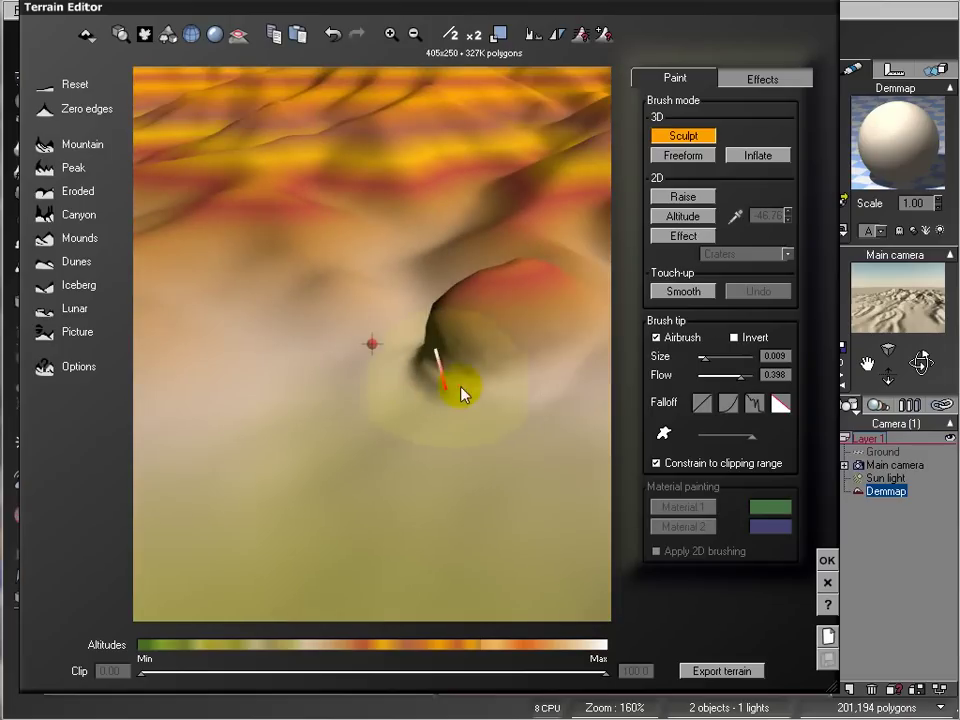
mouse_move(474, 388)
mouse_down()
mouse_move(491, 364)
mouse_move(535, 352)
mouse_move(471, 356)
mouse_move(444, 339)
mouse_move(426, 347)
mouse_move(529, 364)
mouse_move(521, 360)
mouse_up()
mouse_move(356, 375)
right_down()
mouse_move(521, 392)
mouse_move(469, 368)
mouse_move(439, 375)
mouse_move(433, 364)
right_up()
right_drag(428, 468, 369, 369)
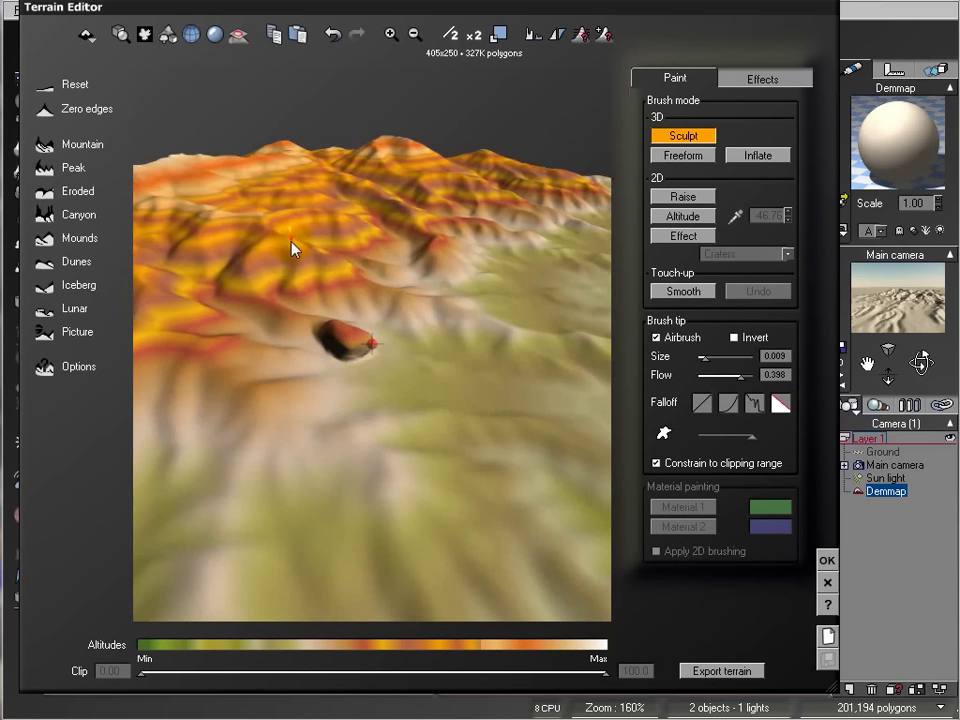
right_drag(336, 285, 348, 355)
right_drag(342, 228, 463, 388)
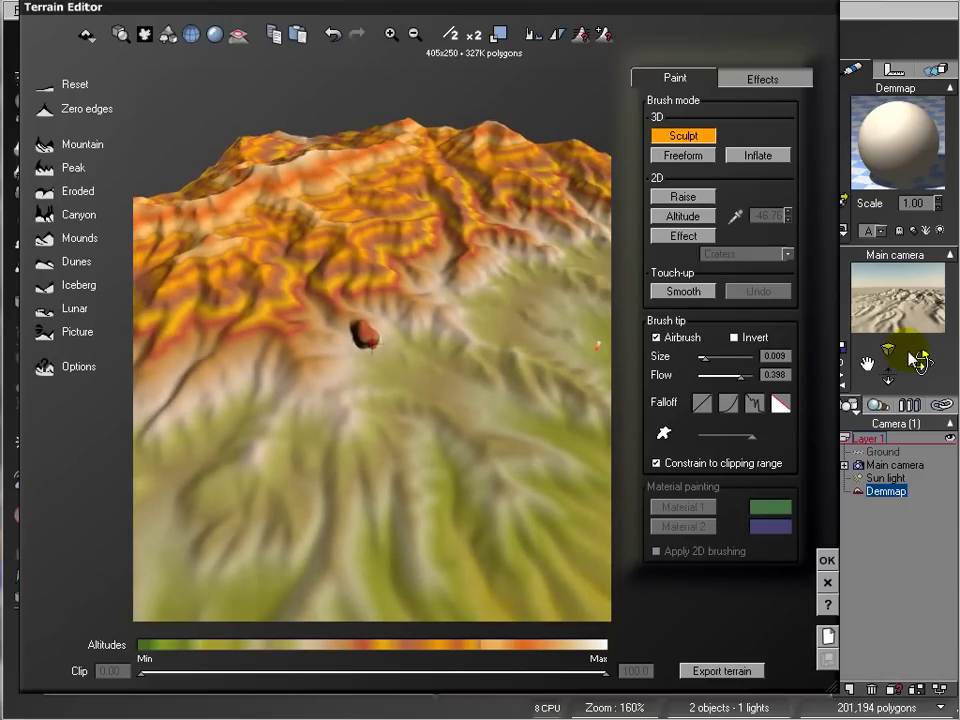